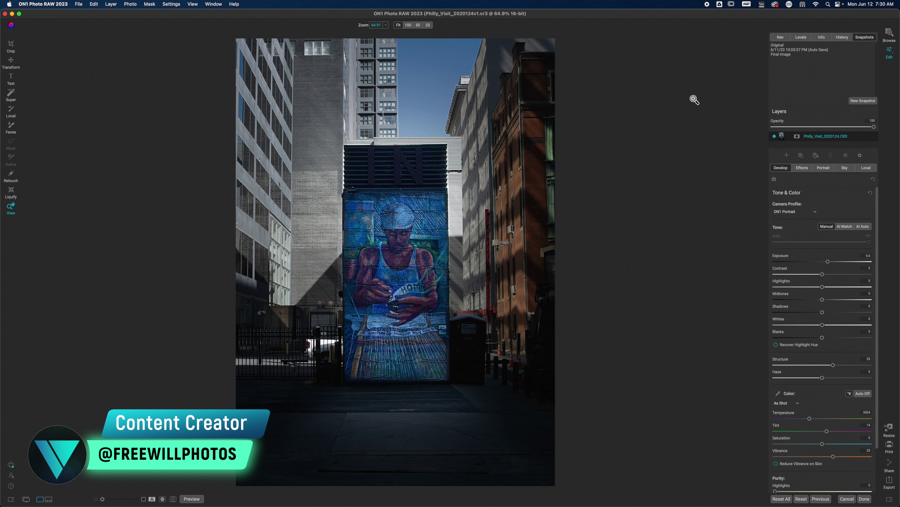
- Compare the finished edit with its unedited preview, and return the photo to the Original snapshot
{"action": "key", "text": "super+p"}
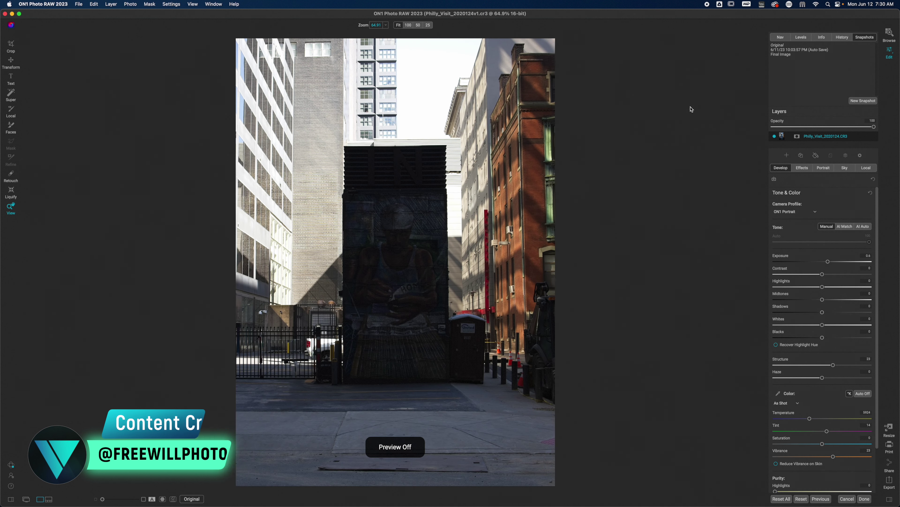
{"action": "left_click", "coordinate": [779, 49]}
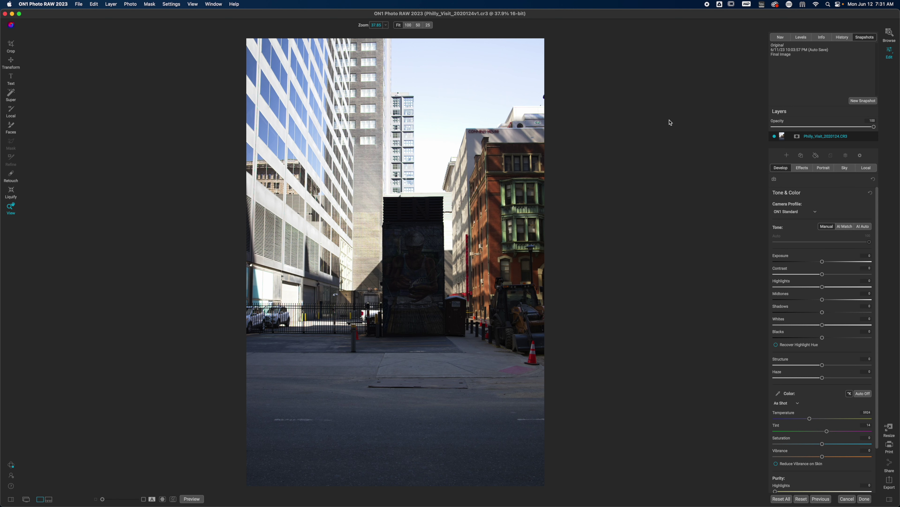
- Frame the mural with a 5x7 crop, and level the photo by about 0.42
{"action": "key", "text": "c"}
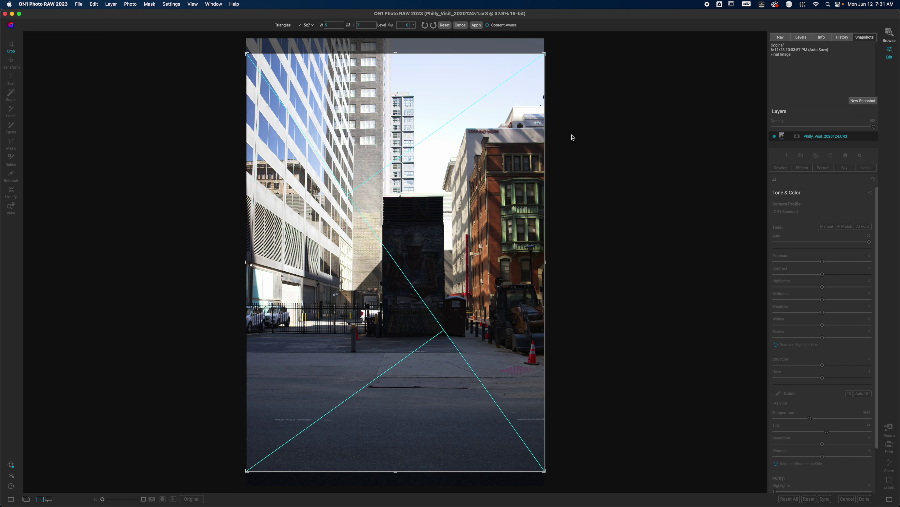
{"action": "left_click_drag", "start_coordinate": [395, 52], "coordinate": [396, 76]}
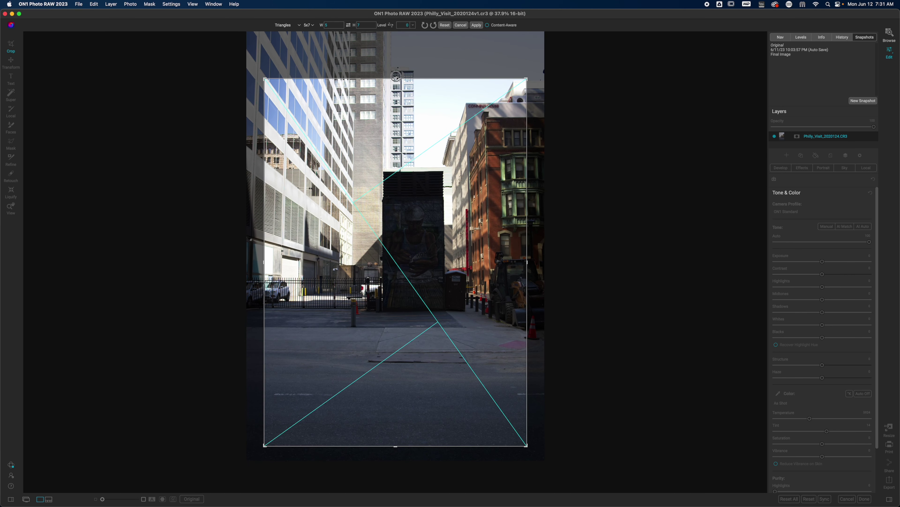
{"action": "left_click_drag", "start_coordinate": [405, 293], "coordinate": [370, 308]}
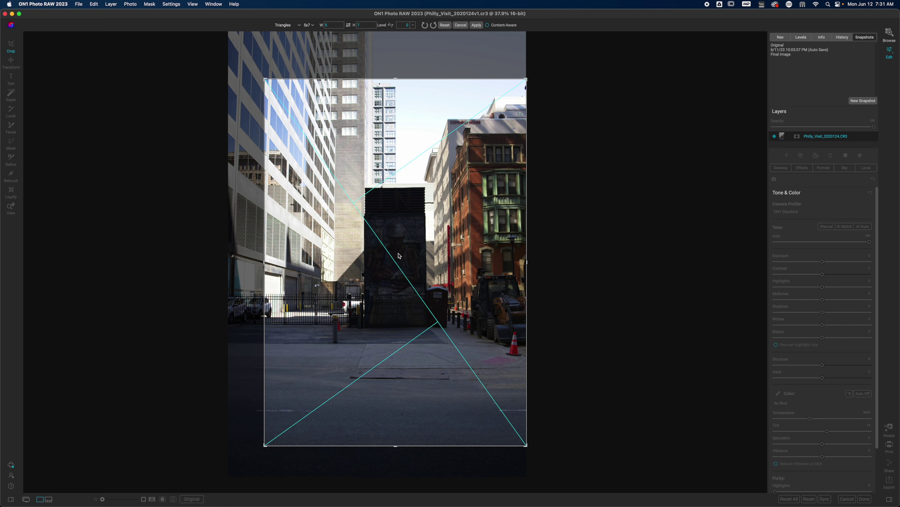
{"action": "left_click_drag", "start_coordinate": [265, 80], "coordinate": [275, 94]}
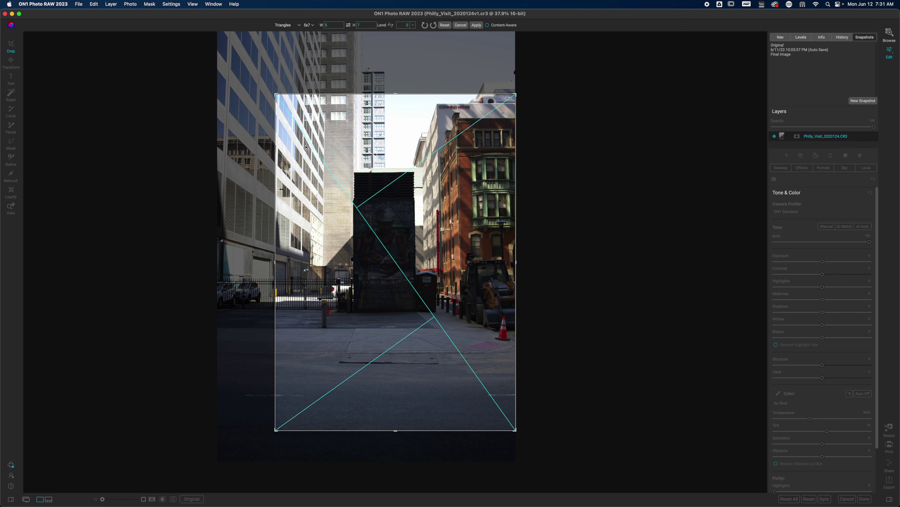
{"action": "left_click_drag", "start_coordinate": [411, 240], "coordinate": [411, 266]}
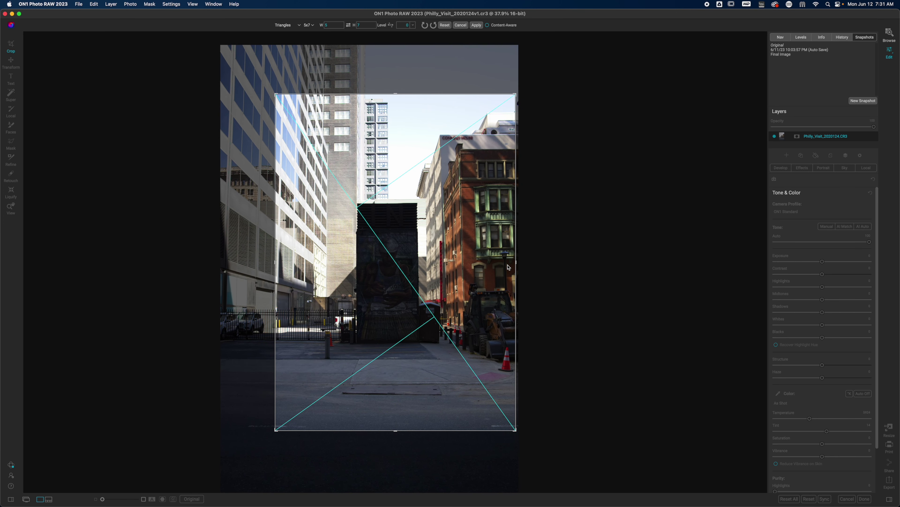
{"action": "left_click_drag", "start_coordinate": [452, 296], "coordinate": [460, 299]}
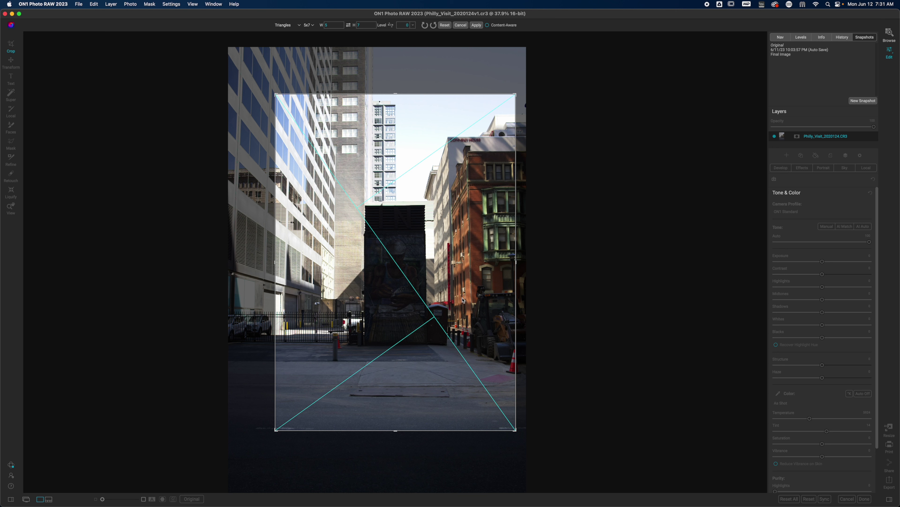
{"action": "left_click_drag", "start_coordinate": [523, 97], "coordinate": [527, 95]}
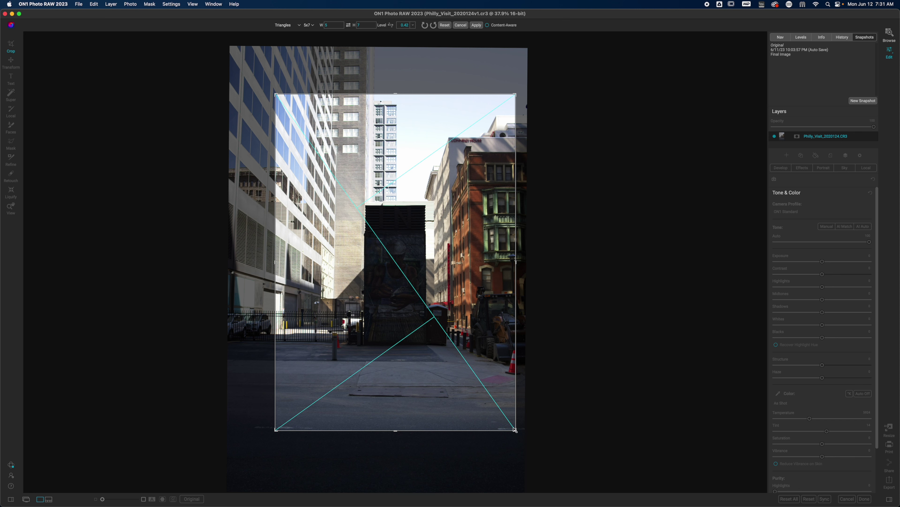
- Tighten the crop closely around the mural wall, reposition the photo inside the frame, and apply the crop
{"action": "left_click_drag", "start_coordinate": [511, 426], "coordinate": [500, 412]}
{"action": "left_click_drag", "start_coordinate": [460, 370], "coordinate": [452, 349]}
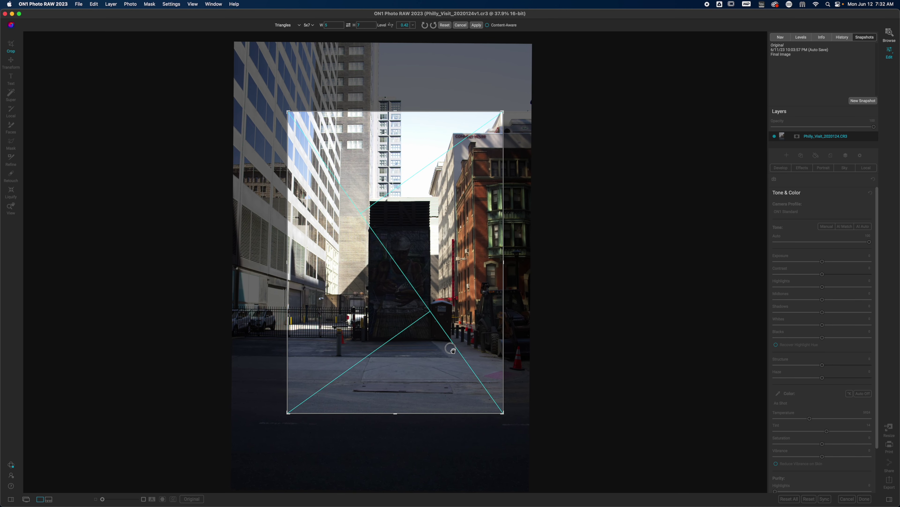
{"action": "left_click_drag", "start_coordinate": [452, 349], "coordinate": [448, 354]}
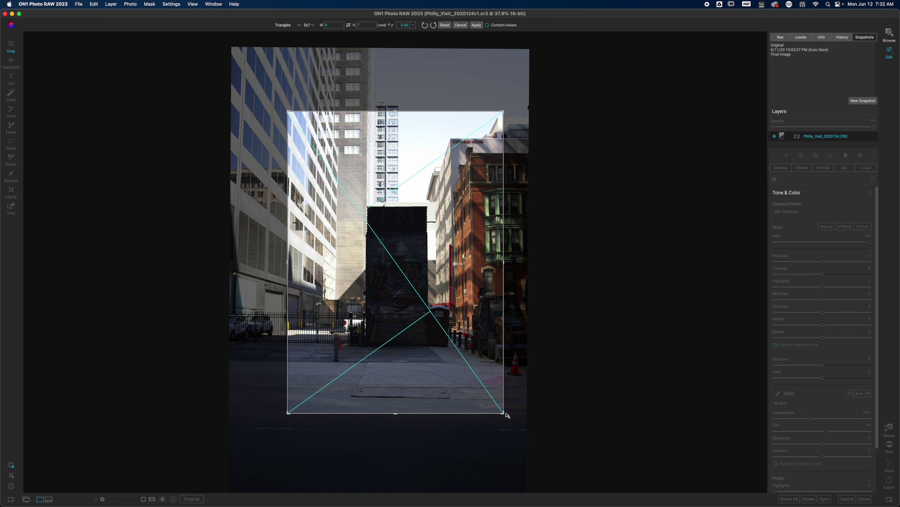
{"action": "left_click_drag", "start_coordinate": [502, 412], "coordinate": [495, 401]}
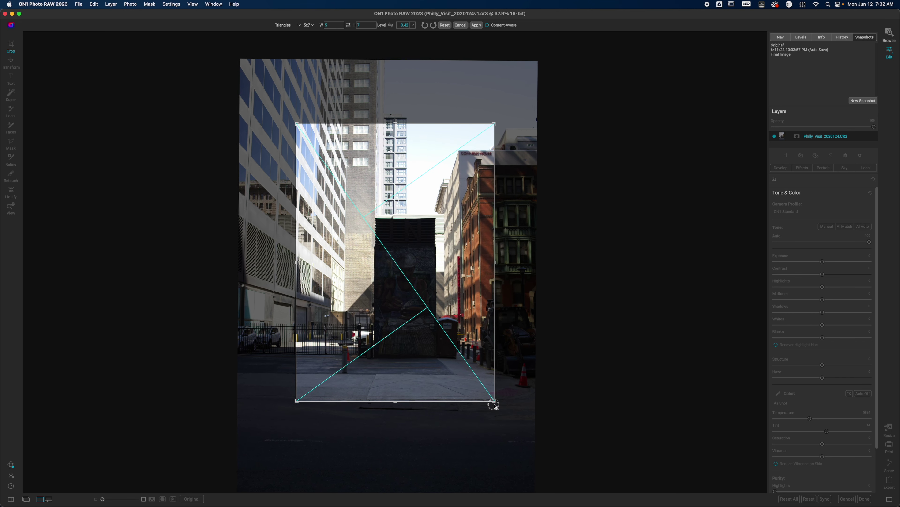
{"action": "left_click_drag", "start_coordinate": [299, 125], "coordinate": [311, 138]}
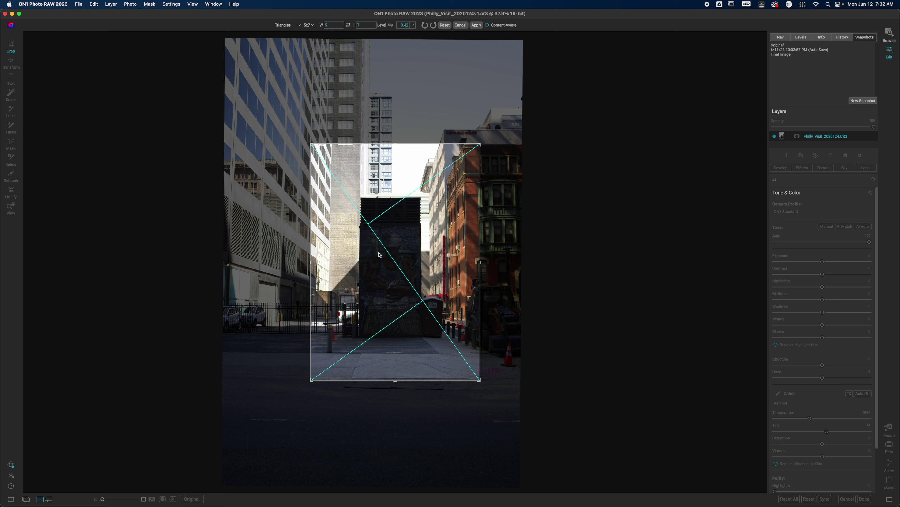
{"action": "left_click", "coordinate": [476, 25]}
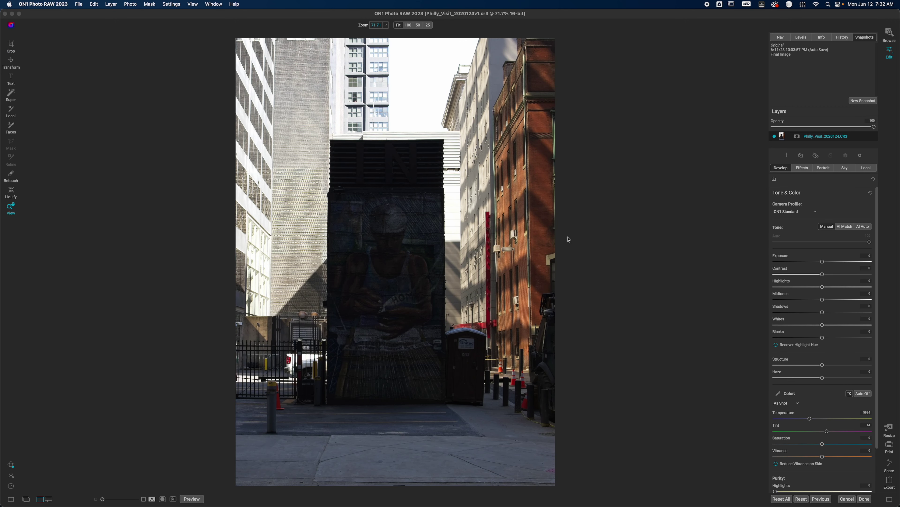
- Reopen the crop, shift the photo slightly to the right so the mural sits centrally, and apply it
{"action": "left_click", "coordinate": [568, 238]}
{"action": "key", "text": "c"}
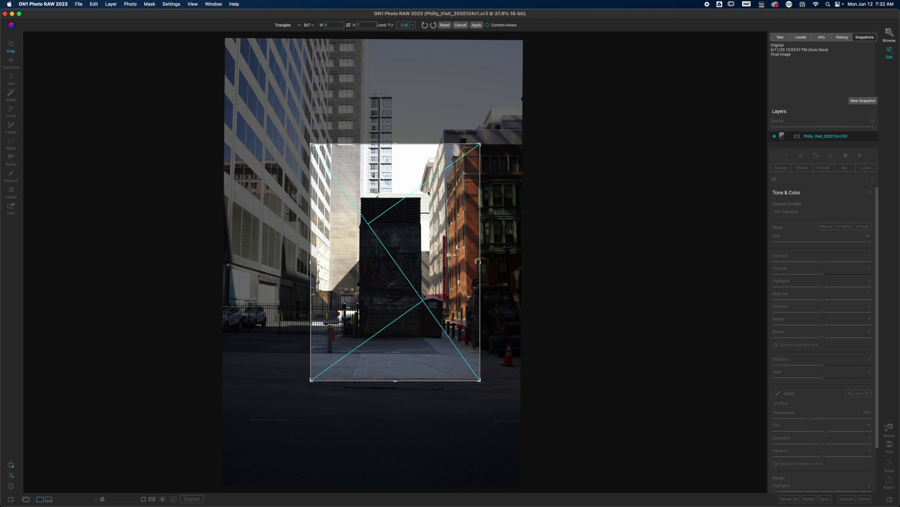
{"action": "left_click_drag", "start_coordinate": [402, 235], "coordinate": [409, 238]}
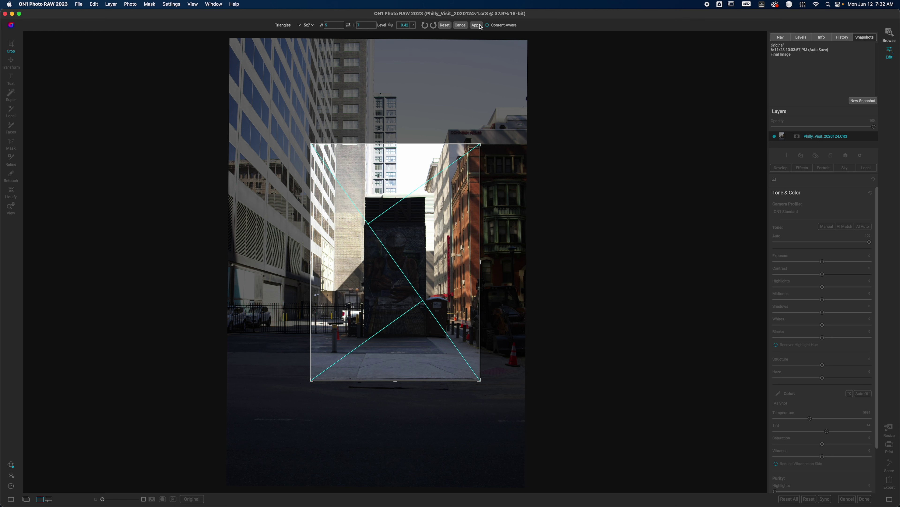
{"action": "key", "text": "Return"}
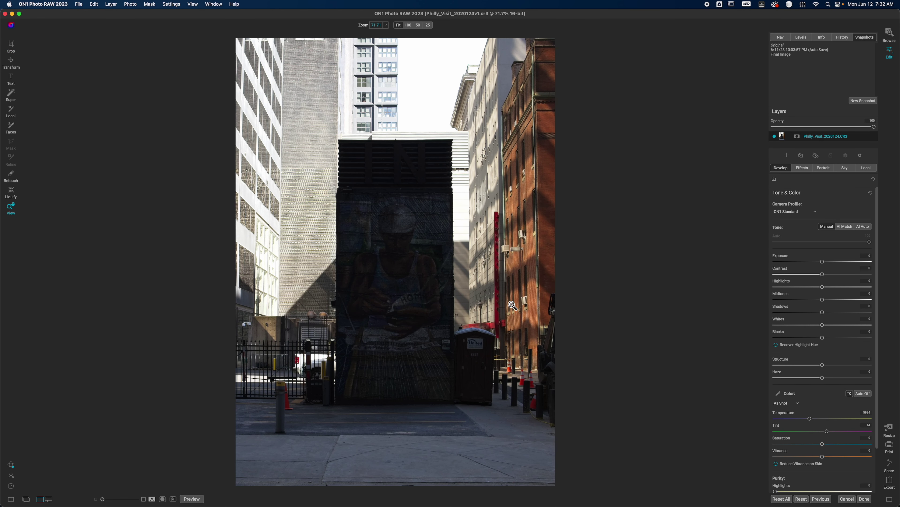
{"action": "left_click", "coordinate": [513, 306]}
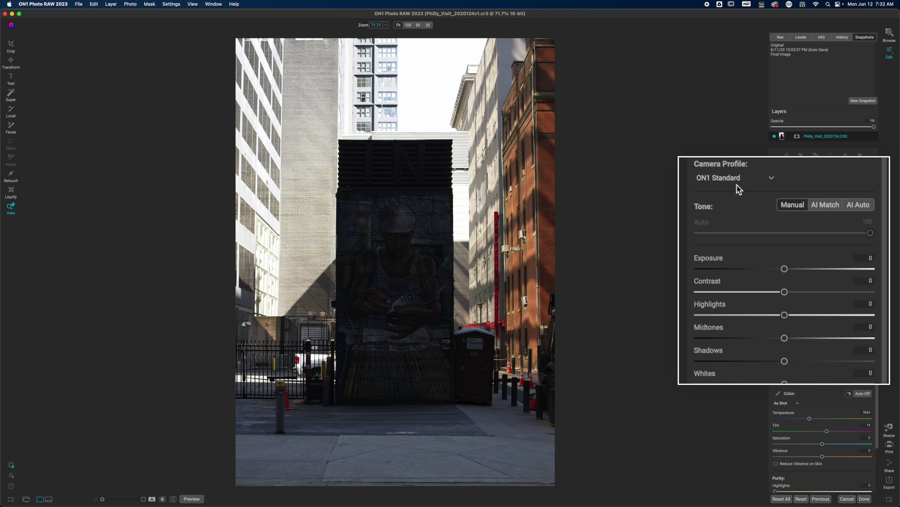
- Set the camera profile to ON1 Portrait, and try a much darker overall exposure before resetting it to 0
{"action": "left_click", "coordinate": [742, 179]}
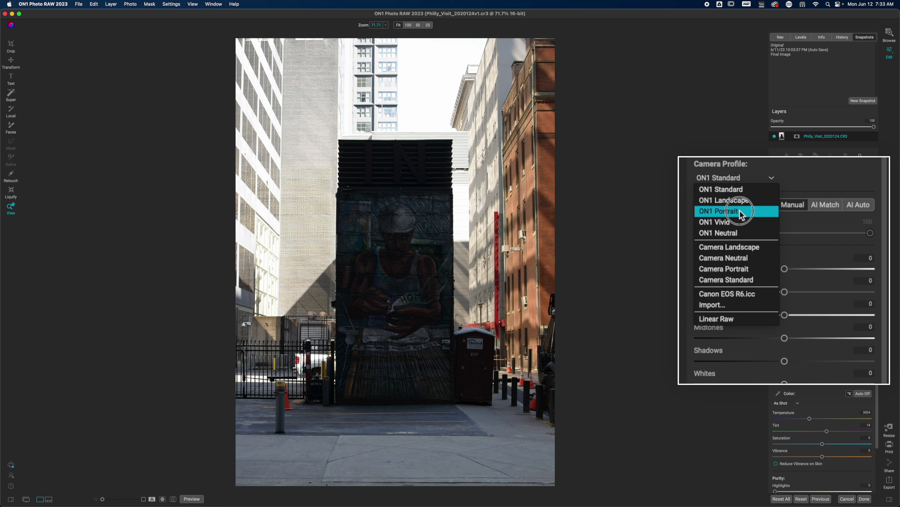
{"action": "left_click", "coordinate": [740, 210]}
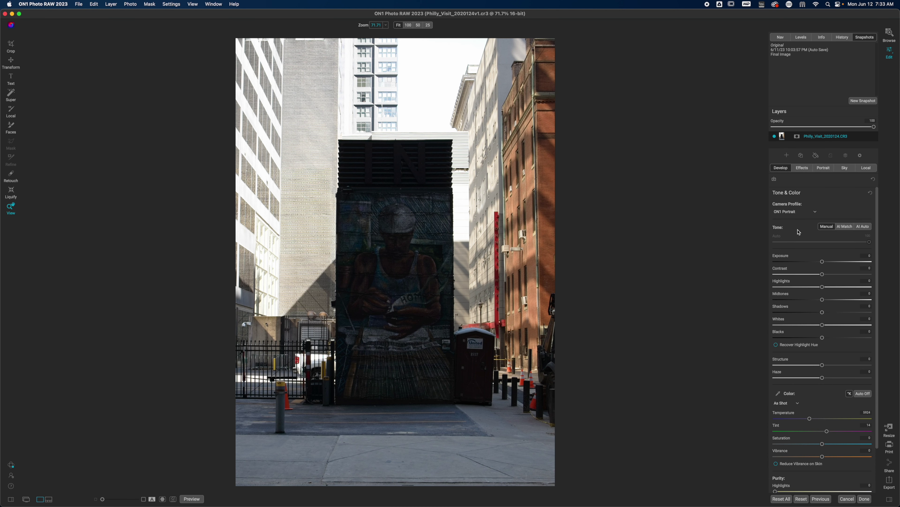
{"action": "left_click_drag", "start_coordinate": [822, 262], "coordinate": [776, 263]}
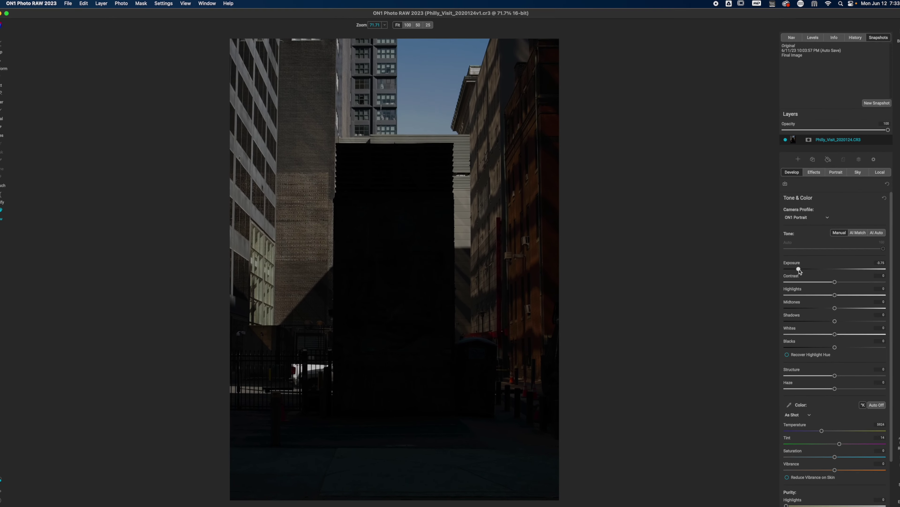
{"action": "double_click", "coordinate": [799, 270]}
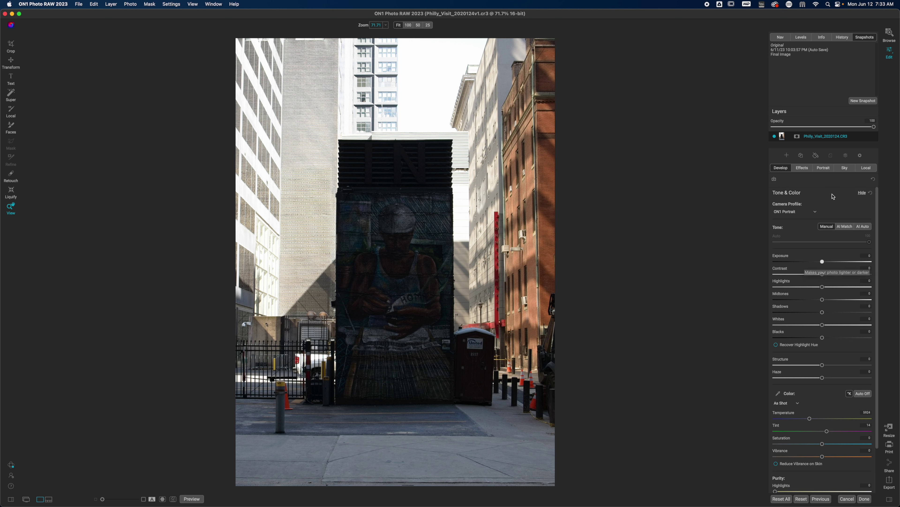
- Add a local adjustment, invert its mask to cover the whole photo, and set its exposure to -2.65
{"action": "left_click", "coordinate": [864, 173]}
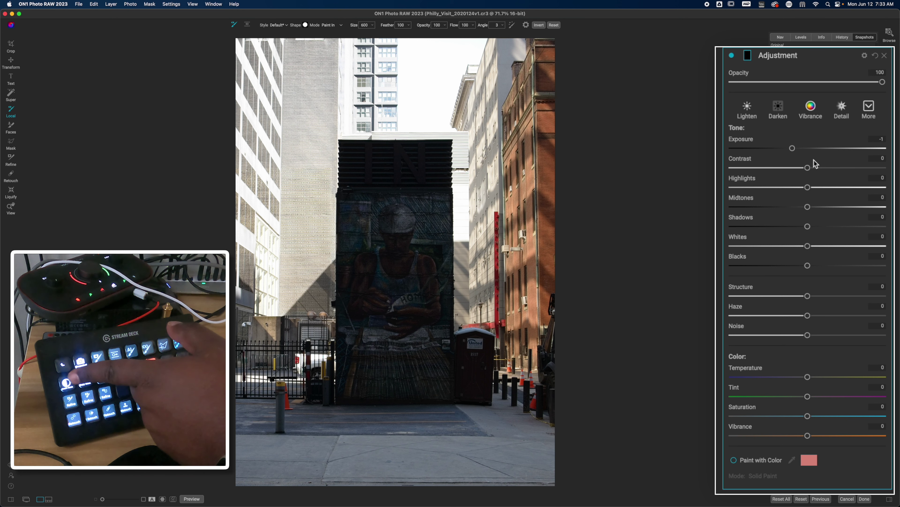
{"action": "key", "text": "super+i"}
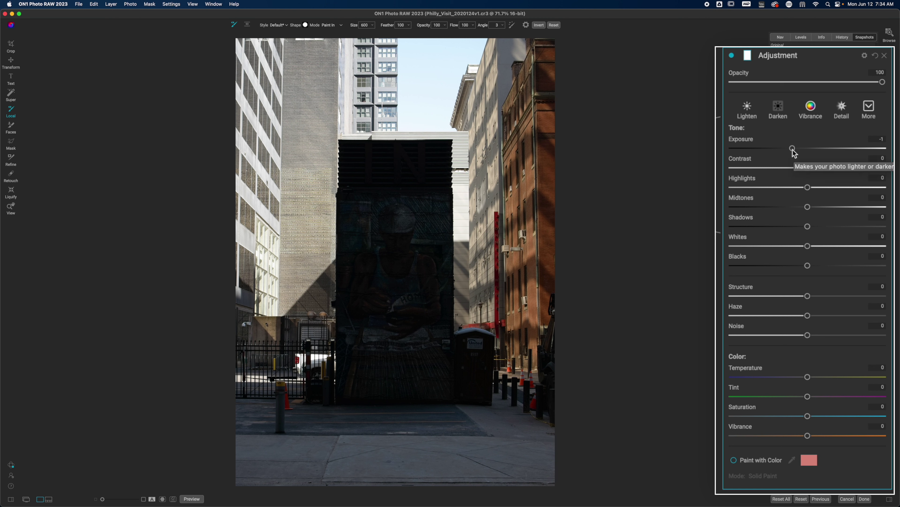
{"action": "left_click_drag", "start_coordinate": [793, 150], "coordinate": [769, 151]}
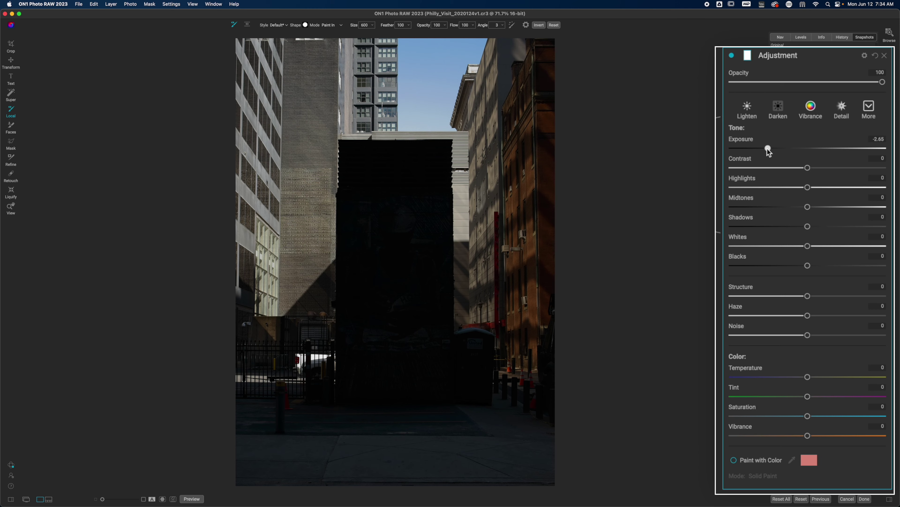
- Reduce the local adjustment brush to size 90 over the sky between the buildings
{"action": "key", "text": "super+equal"}
{"action": "key", "text": "super+equal"}
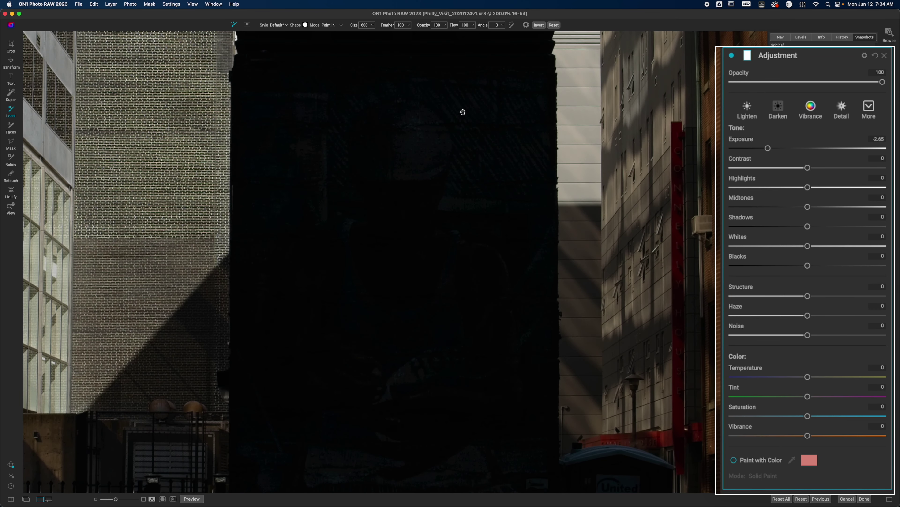
{"action": "scroll", "coordinate": [390, 411], "scroll_direction": "up", "scroll_amount": 10}
{"action": "mouse_move", "coordinate": [381, 146]}
{"action": "left_mouse_down"}
{"action": "mouse_move", "coordinate": [372, 243]}
{"action": "mouse_move", "coordinate": [373, 230]}
{"action": "left_mouse_up"}
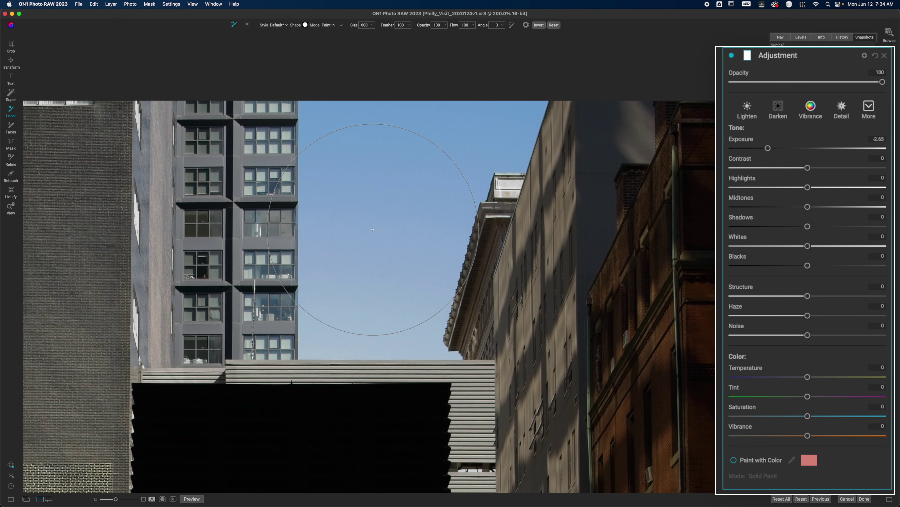
{"action": "key", "text": "bracketleft"}
{"action": "key", "text": "bracketleft"}
{"action": "key", "text": "bracketleft"}
{"action": "key", "text": "bracketleft"}
{"action": "key", "text": "bracketleft"}
{"action": "key", "text": "bracketleft"}
{"action": "key", "text": "bracketleft"}
{"action": "key", "text": "bracketleft"}
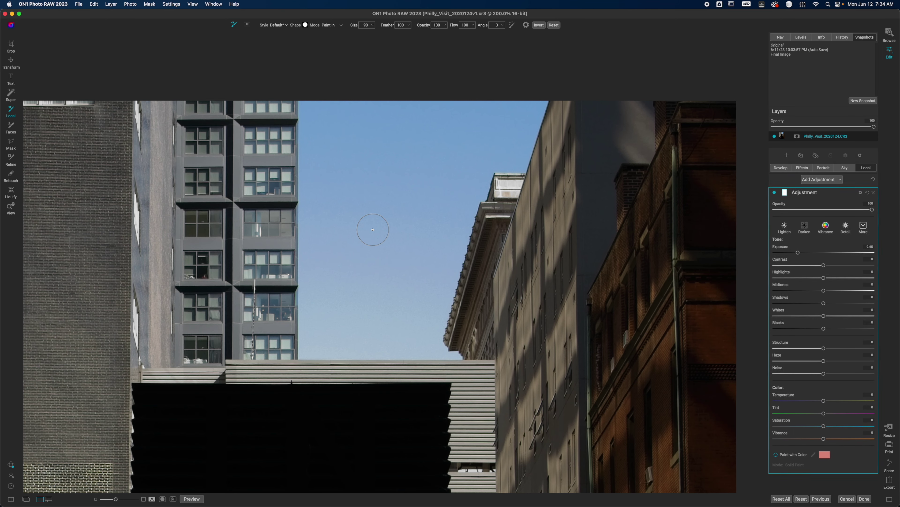
- Outline the sky between the buildings with a closed line mask path that follows the tower, roof and cornice edges
{"action": "key", "text": "l"}
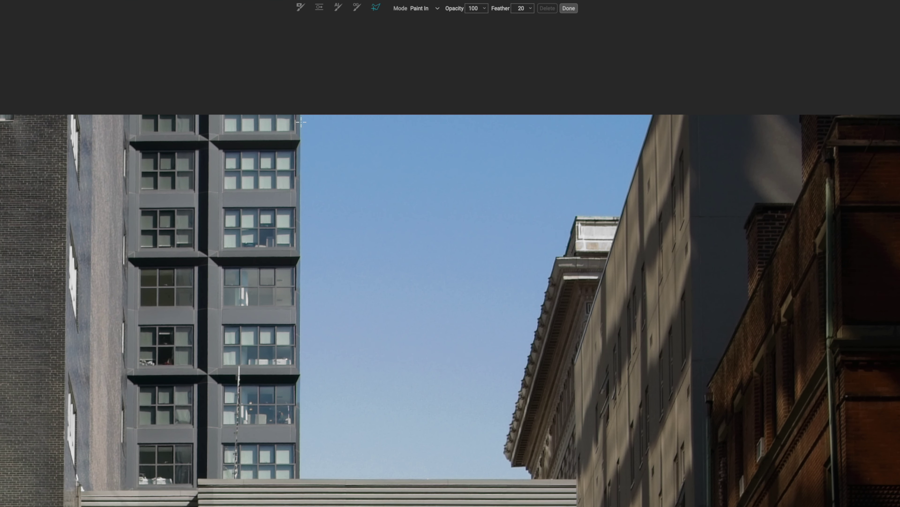
{"action": "left_click", "coordinate": [301, 114]}
{"action": "left_click", "coordinate": [300, 480]}
{"action": "left_click", "coordinate": [532, 478]}
{"action": "left_click", "coordinate": [532, 475]}
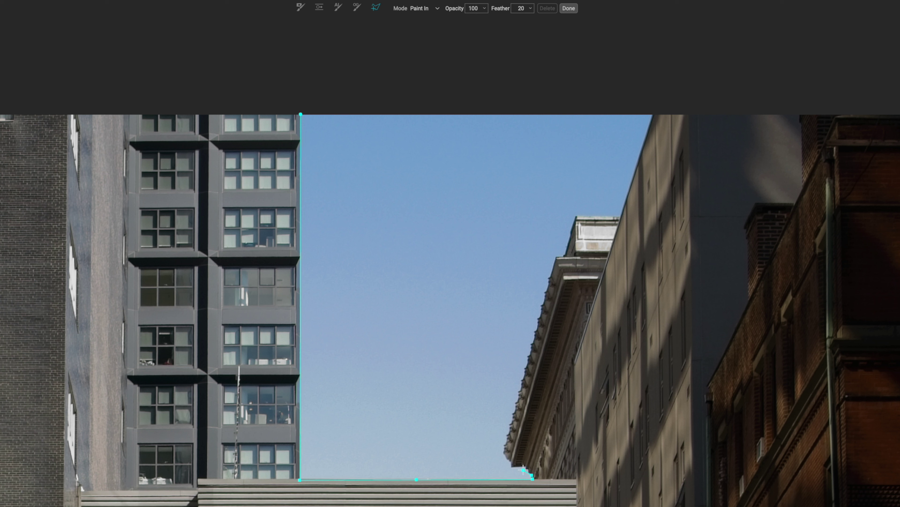
{"action": "left_click", "coordinate": [525, 467]}
{"action": "left_click", "coordinate": [510, 465]}
{"action": "left_click", "coordinate": [556, 258]}
{"action": "left_click", "coordinate": [564, 255]}
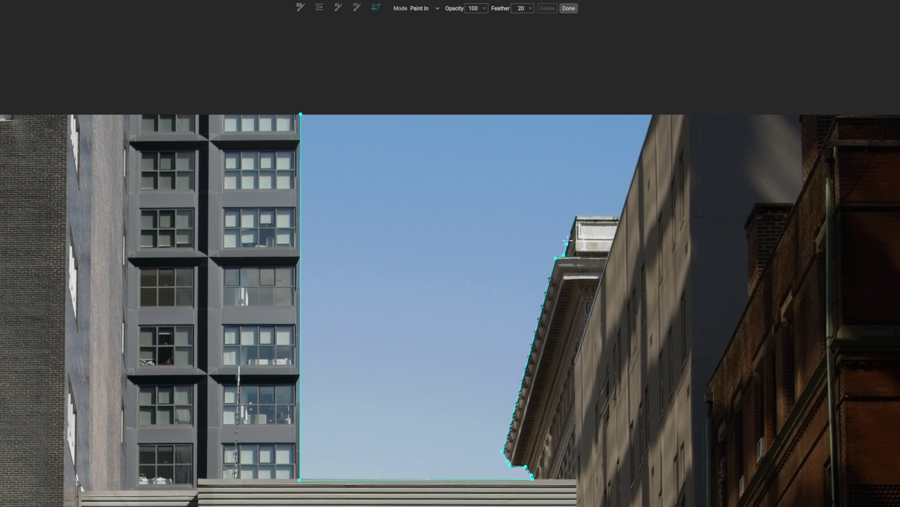
{"action": "left_click", "coordinate": [576, 215]}
{"action": "left_click", "coordinate": [622, 215]}
{"action": "left_click", "coordinate": [653, 107]}
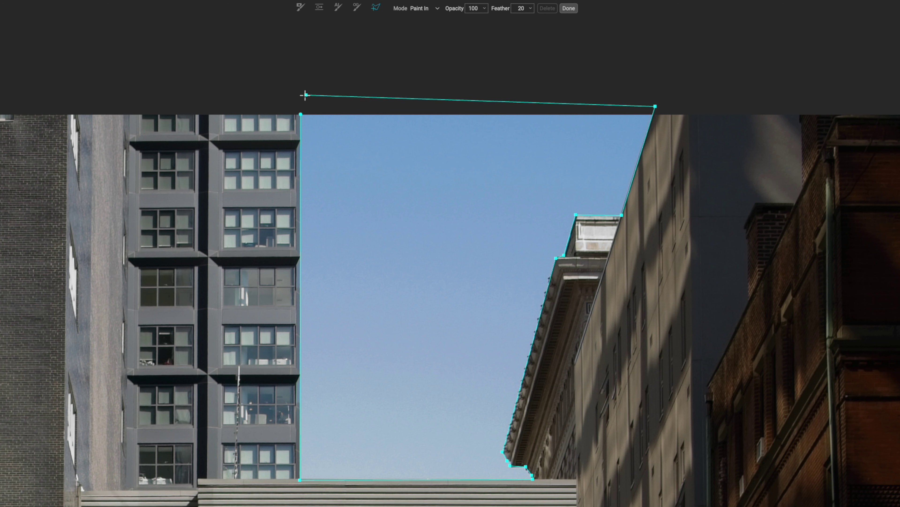
{"action": "left_click", "coordinate": [301, 106]}
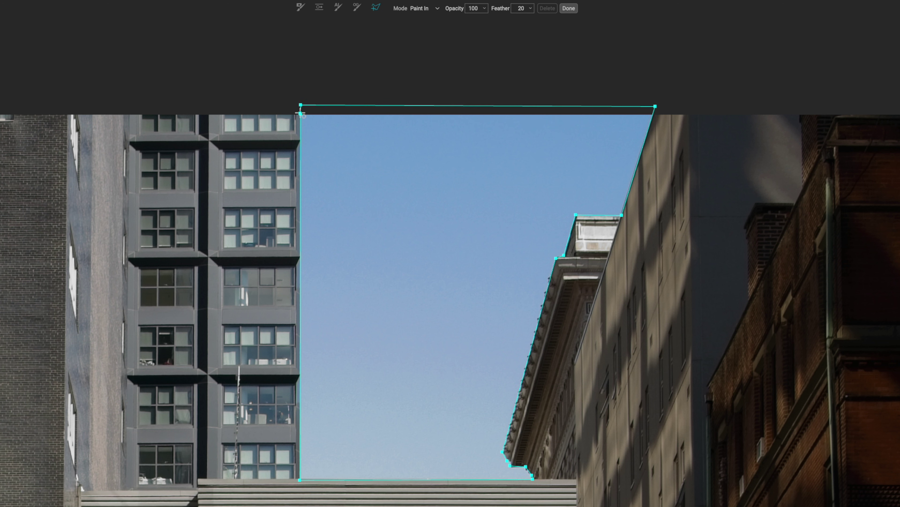
{"action": "left_click", "coordinate": [301, 113]}
- Paint out the darkening adjustment outside the sky outline, and set the line mask's feather to 1
{"action": "left_click", "coordinate": [436, 9]}
{"action": "left_click", "coordinate": [434, 19]}
{"action": "left_click", "coordinate": [205, 215]}
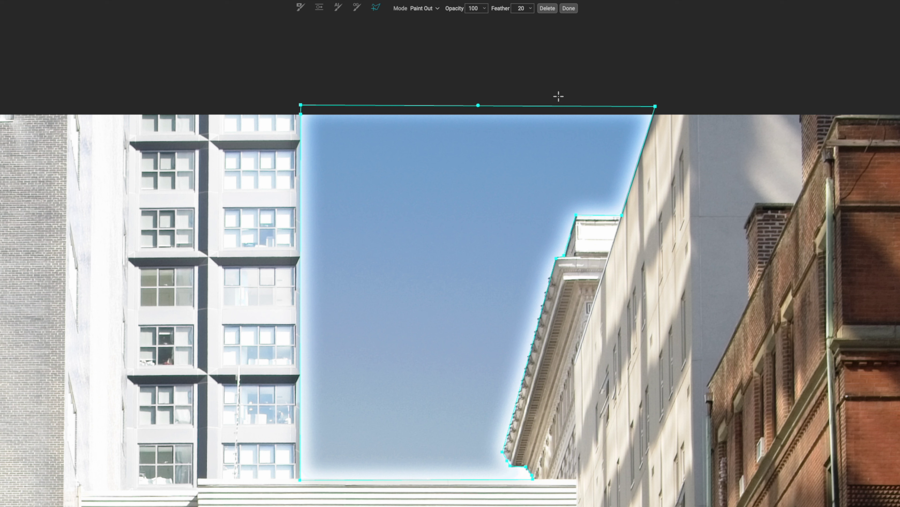
{"action": "left_click_drag", "start_coordinate": [510, 17], "coordinate": [491, 12]}
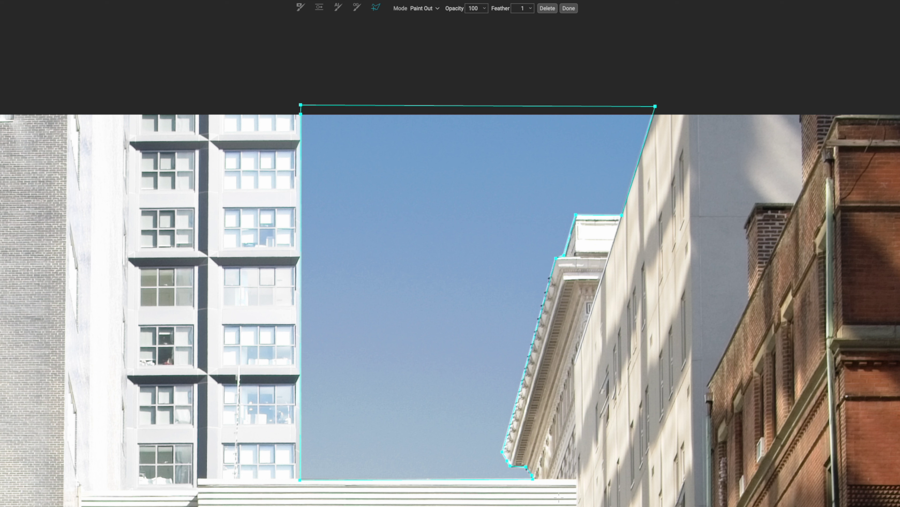
- Adjust the sky outline's lower corner points, tower-side points and upper corner so the line mask meets the building edges
{"action": "left_click", "coordinate": [534, 479]}
{"action": "left_click_drag", "start_coordinate": [534, 479], "coordinate": [535, 482]}
{"action": "left_click_drag", "start_coordinate": [300, 113], "coordinate": [300, 116]}
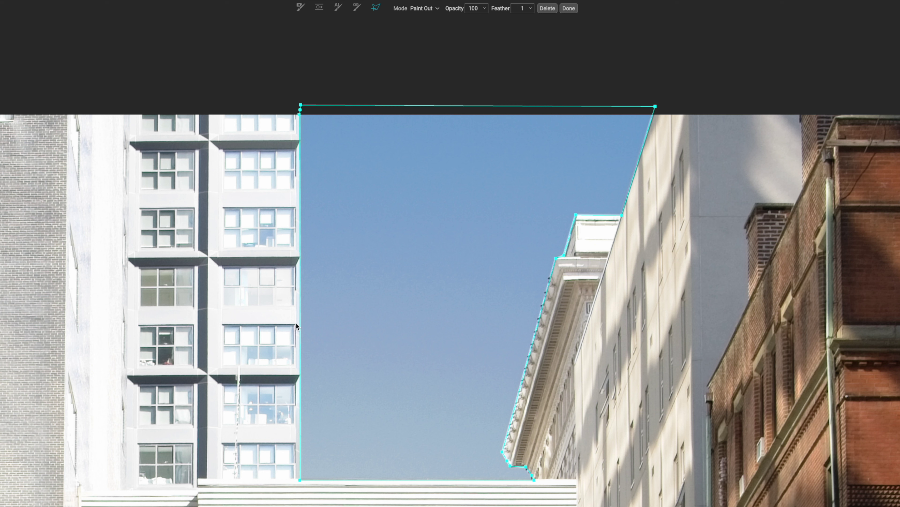
{"action": "left_click_drag", "start_coordinate": [300, 479], "coordinate": [299, 482]}
{"action": "left_click", "coordinate": [639, 161]}
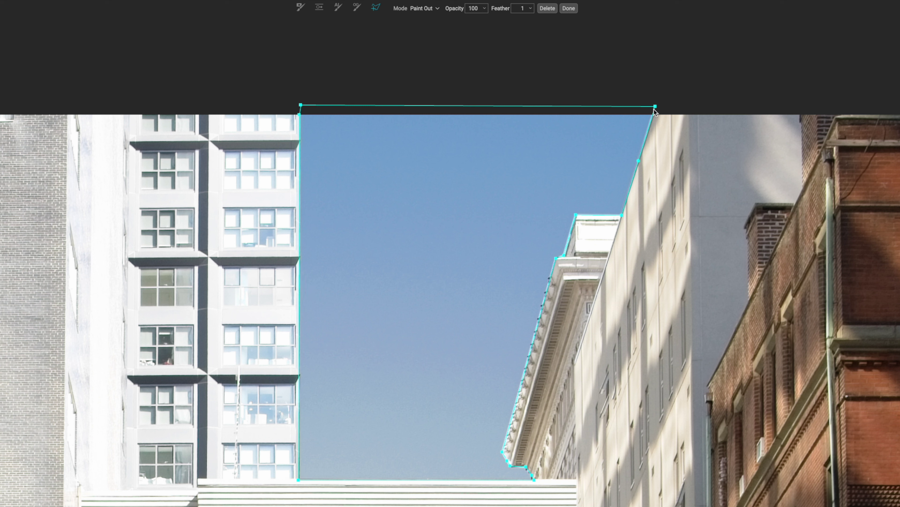
{"action": "left_click_drag", "start_coordinate": [655, 106], "coordinate": [657, 106]}
- Reposition the sky outline's points around the roof block and cornice to follow the building edge, and finish the line mask
{"action": "left_click_drag", "start_coordinate": [576, 216], "coordinate": [576, 216]}
{"action": "mouse_move", "coordinate": [497, 8]}
{"action": "left_mouse_down"}
{"action": "mouse_move", "coordinate": [518, 6]}
{"action": "mouse_move", "coordinate": [488, 14]}
{"action": "left_mouse_up"}
{"action": "left_click_drag", "start_coordinate": [555, 259], "coordinate": [556, 260]}
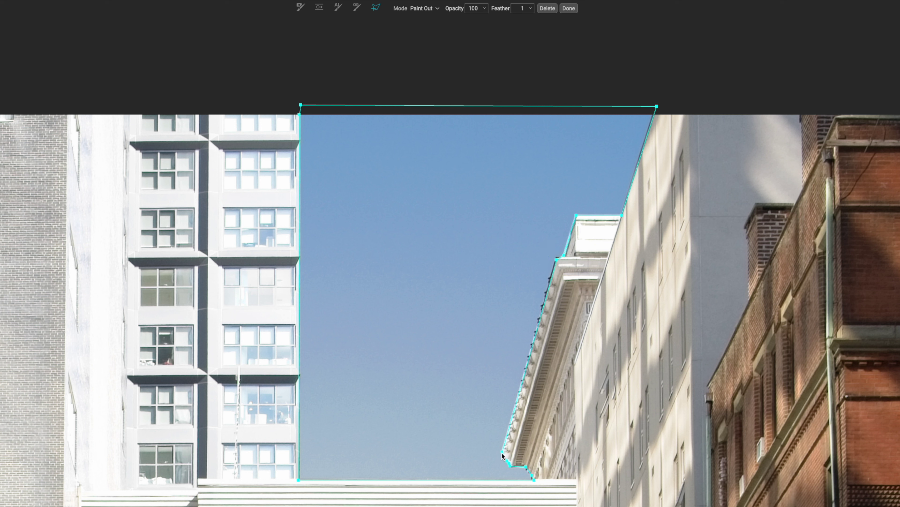
{"action": "left_click_drag", "start_coordinate": [502, 452], "coordinate": [503, 449]}
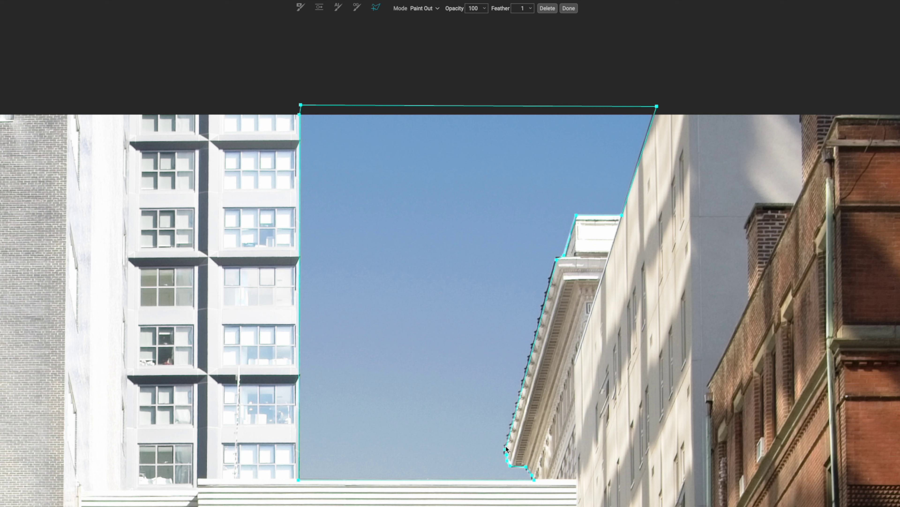
{"action": "mouse_move", "coordinate": [557, 261]}
{"action": "left_mouse_down"}
{"action": "mouse_move", "coordinate": [569, 260]}
{"action": "mouse_move", "coordinate": [558, 257]}
{"action": "left_mouse_up"}
{"action": "left_click_drag", "start_coordinate": [564, 255], "coordinate": [559, 256]}
{"action": "left_click_drag", "start_coordinate": [571, 237], "coordinate": [572, 235]}
{"action": "left_click_drag", "start_coordinate": [566, 256], "coordinate": [546, 258]}
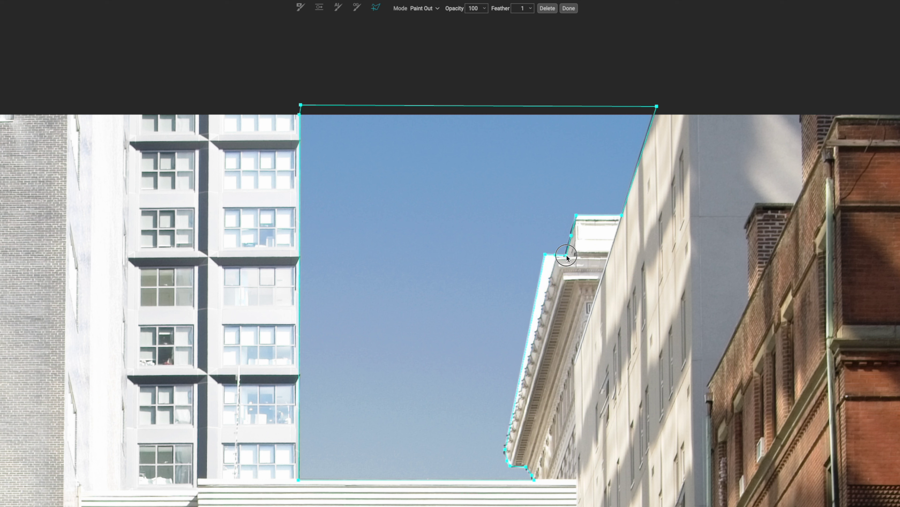
{"action": "left_click_drag", "start_coordinate": [543, 255], "coordinate": [557, 259]}
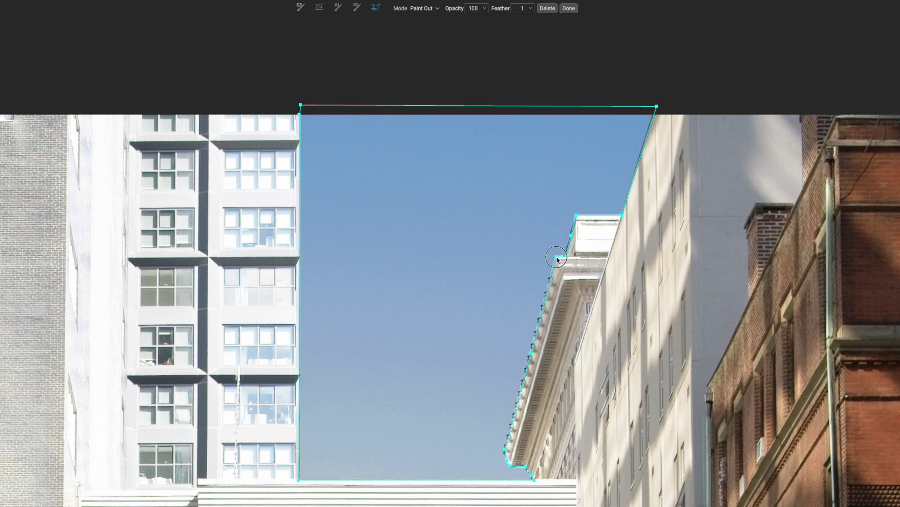
{"action": "left_click", "coordinate": [569, 8]}
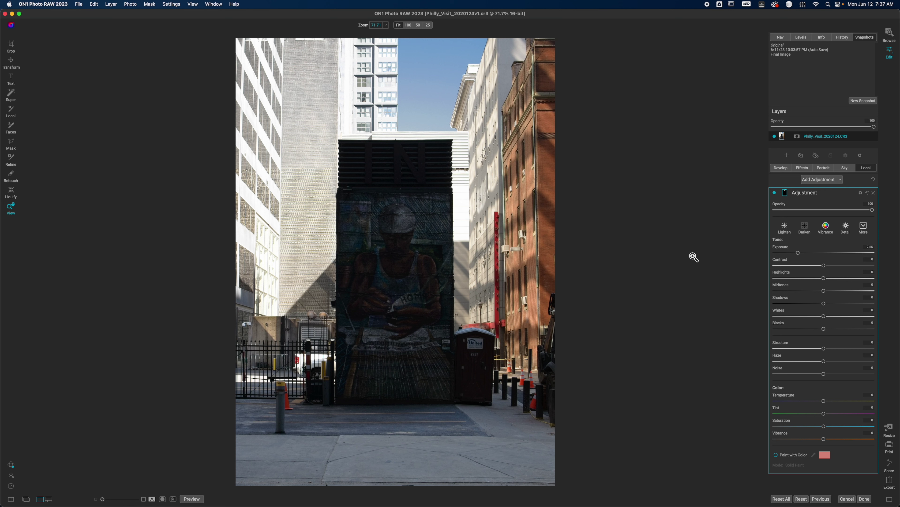
- Rename the sky-darkening local adjustment to Sky and show its settings
{"action": "double_click", "coordinate": [809, 194]}
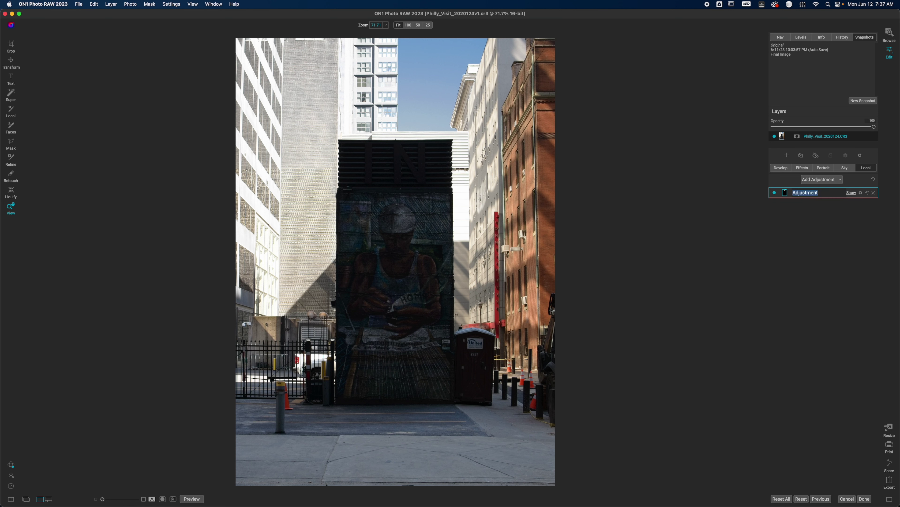
{"action": "type", "text": "Ski"}
{"action": "key", "text": "Return"}
{"action": "left_click", "coordinate": [795, 195]}
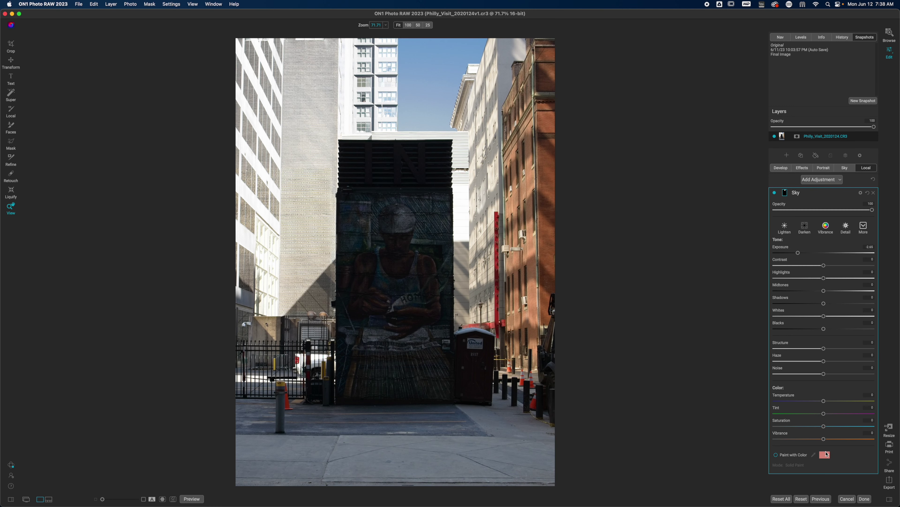
- Set the Sky adjustment's temperature to -13 and vibrance to 13, compare it off and on, and collapse it
{"action": "left_click", "coordinate": [823, 402]}
{"action": "left_click_drag", "start_coordinate": [823, 402], "coordinate": [818, 404]}
{"action": "left_click_drag", "start_coordinate": [826, 441], "coordinate": [831, 441]}
{"action": "left_click", "coordinate": [775, 193]}
{"action": "left_click", "coordinate": [774, 192]}
{"action": "left_click", "coordinate": [809, 193]}
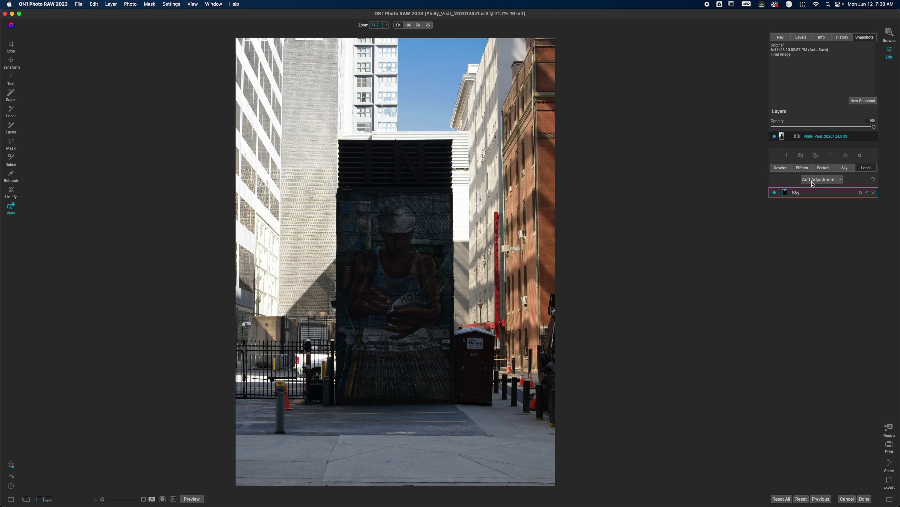
- Add another local adjustment, invert its mask to cover the whole photo, and set its exposure to -1.25
{"action": "left_click", "coordinate": [813, 180]}
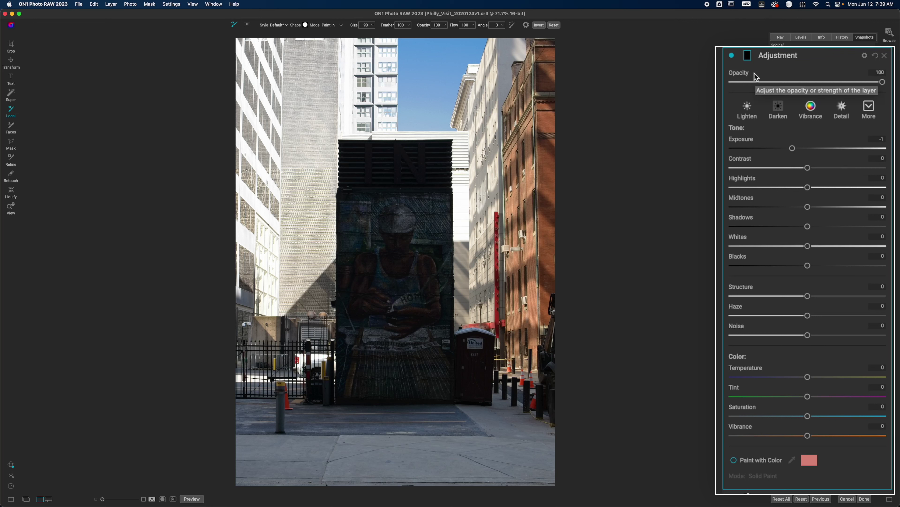
{"action": "key", "text": "super+i"}
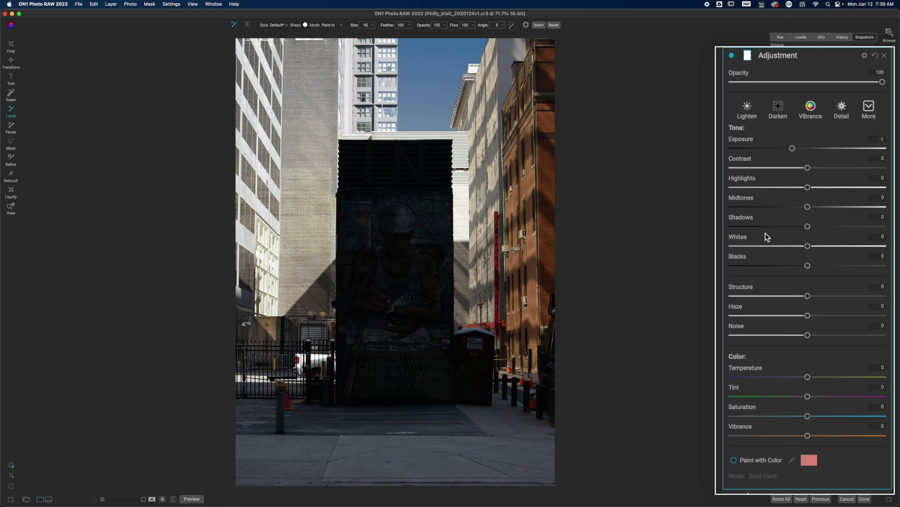
{"action": "left_click", "coordinate": [791, 151]}
{"action": "left_click_drag", "start_coordinate": [792, 150], "coordinate": [789, 151]}
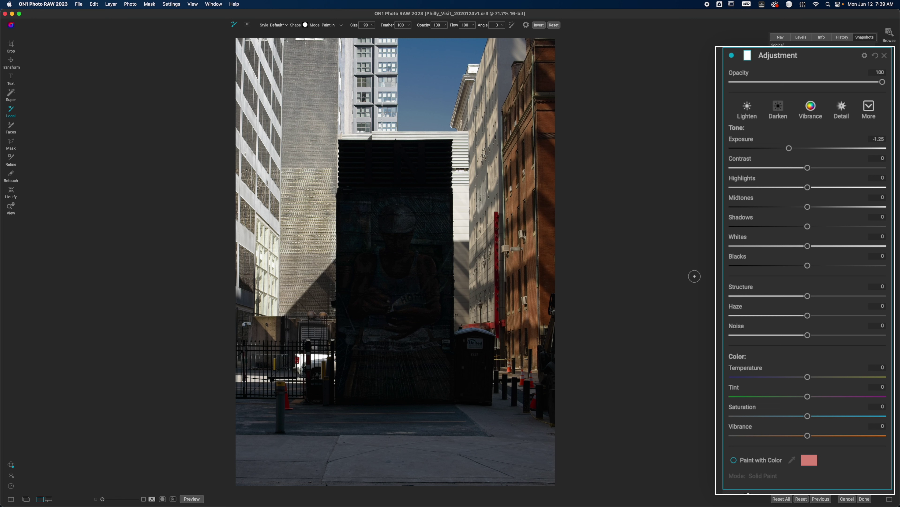
- Copy the Sky adjustment's mask to the new adjustment and invert it so the sky is excluded from the darkening
{"action": "mouse_move", "coordinate": [767, 62]}
{"action": "left_click", "coordinate": [792, 61]}
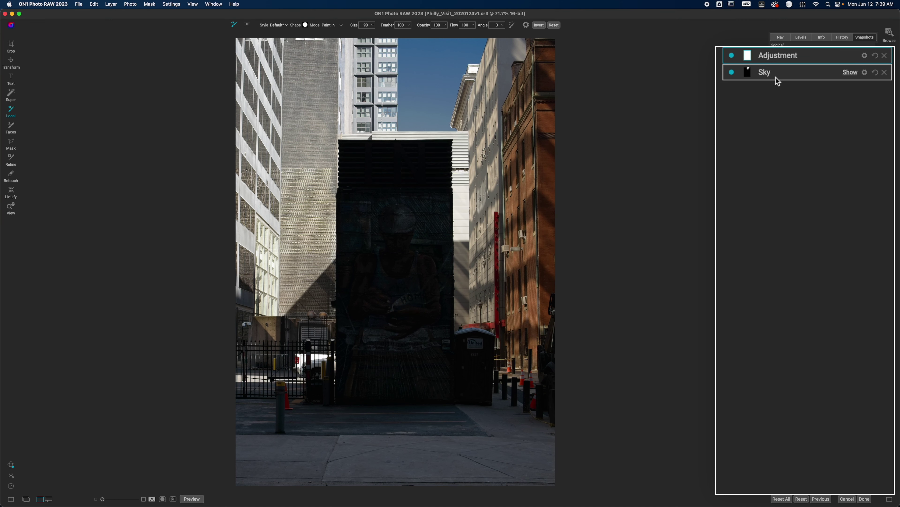
{"action": "left_click", "coordinate": [776, 75]}
{"action": "key", "text": "z"}
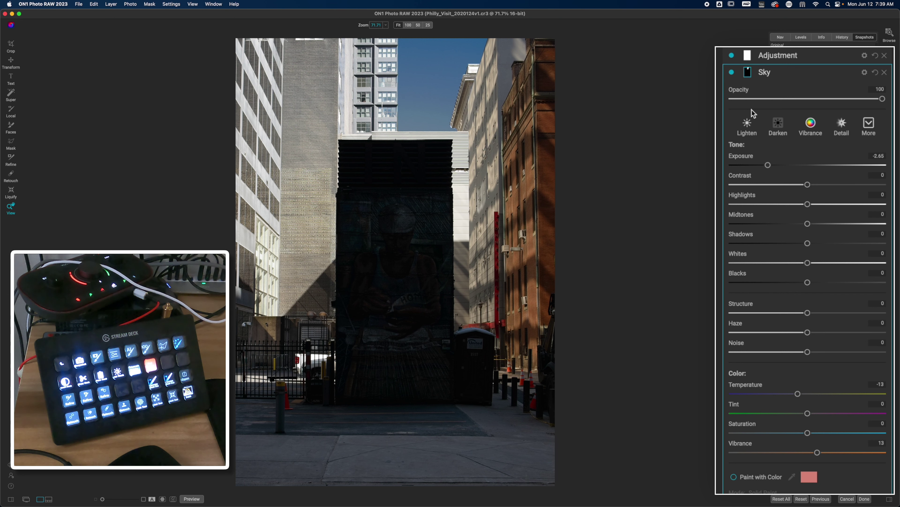
{"action": "mouse_move", "coordinate": [764, 61]}
{"action": "left_click", "coordinate": [765, 60]}
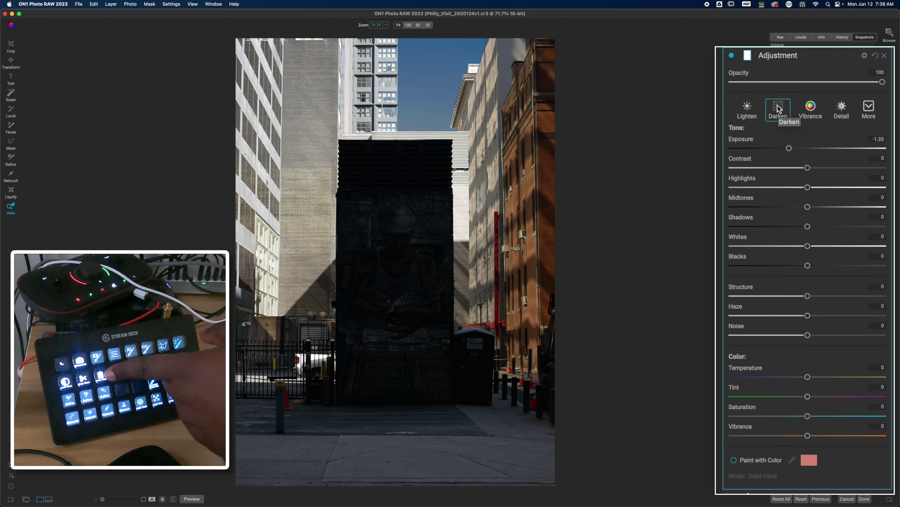
{"action": "key", "text": "super+i"}
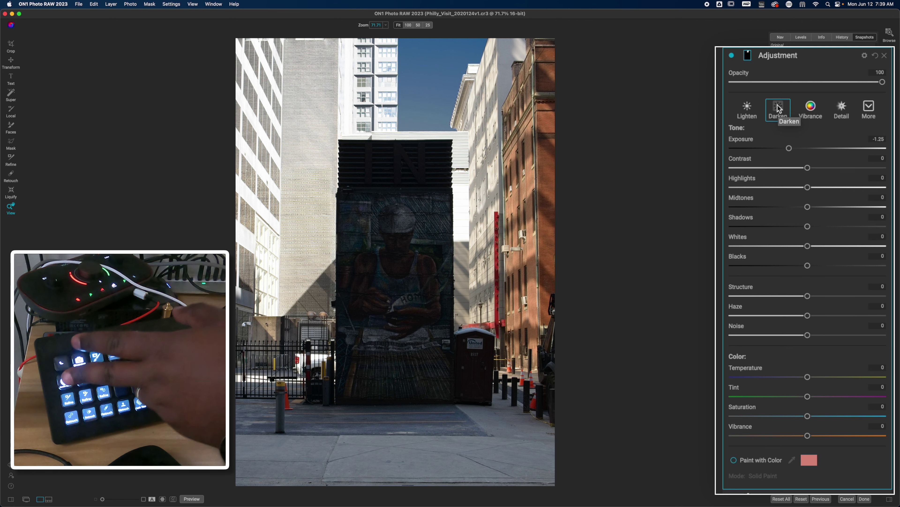
{"action": "key", "text": "super+i"}
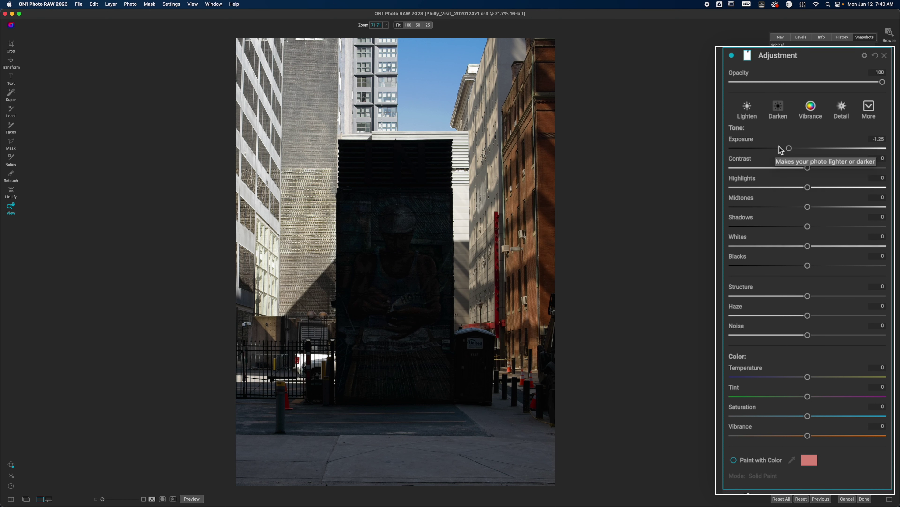
- Set the background adjustment's exposure to -1.3 and structure to 11, comparing the effect off and on
{"action": "left_click_drag", "start_coordinate": [787, 148], "coordinate": [786, 149]}
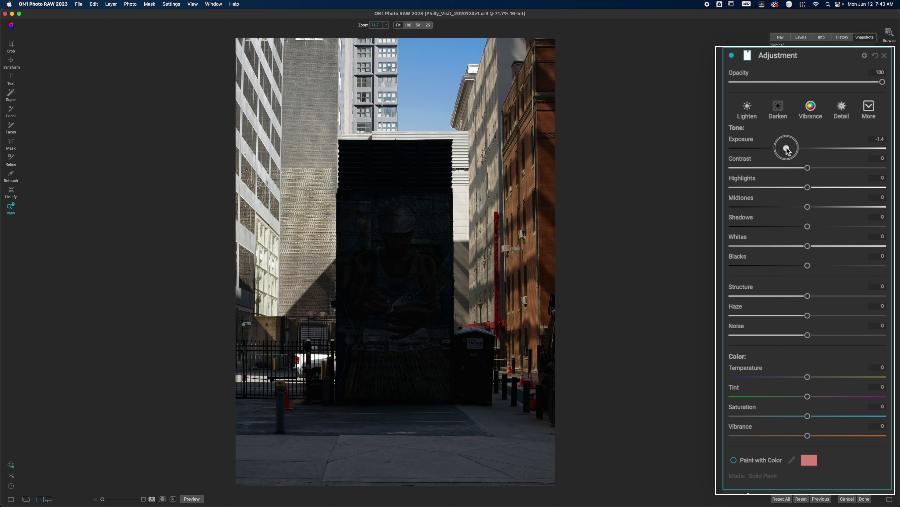
{"action": "left_click_drag", "start_coordinate": [787, 148], "coordinate": [789, 150]}
{"action": "left_click_drag", "start_coordinate": [788, 148], "coordinate": [788, 148]}
{"action": "left_click", "coordinate": [732, 56]}
{"action": "left_click", "coordinate": [732, 56]}
{"action": "left_click_drag", "start_coordinate": [809, 296], "coordinate": [816, 296]}
- Paint the mural and the vent above it out of the darkening mask with the Refine brush at size 70, checking the mask overlay
{"action": "key", "text": "n"}
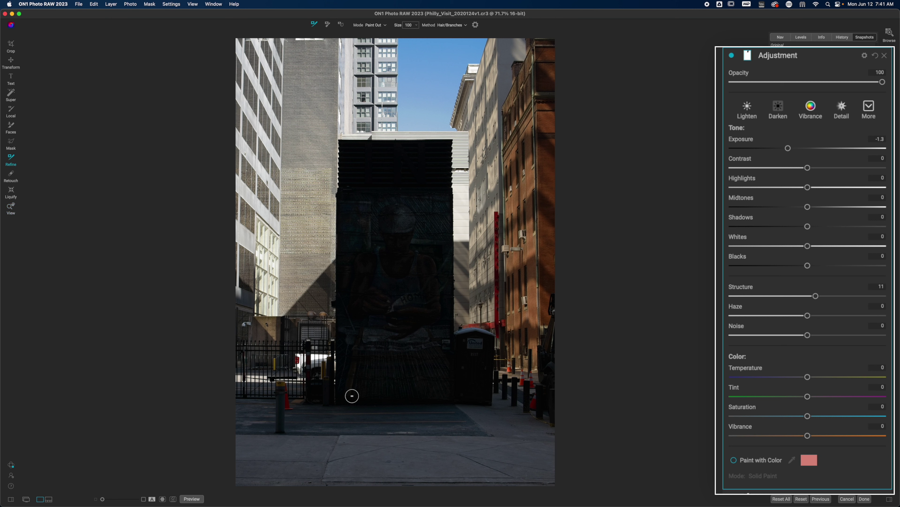
{"action": "key", "text": "bracketleft"}
{"action": "key", "text": "bracketleft"}
{"action": "key", "text": "bracketleft"}
{"action": "key", "text": "bracketleft"}
{"action": "key", "text": "bracketleft"}
{"action": "mouse_move", "coordinate": [448, 399]}
{"action": "left_mouse_down"}
{"action": "mouse_move", "coordinate": [451, 142]}
{"action": "mouse_move", "coordinate": [342, 141]}
{"action": "mouse_move", "coordinate": [337, 400]}
{"action": "mouse_move", "coordinate": [450, 403]}
{"action": "left_mouse_up"}
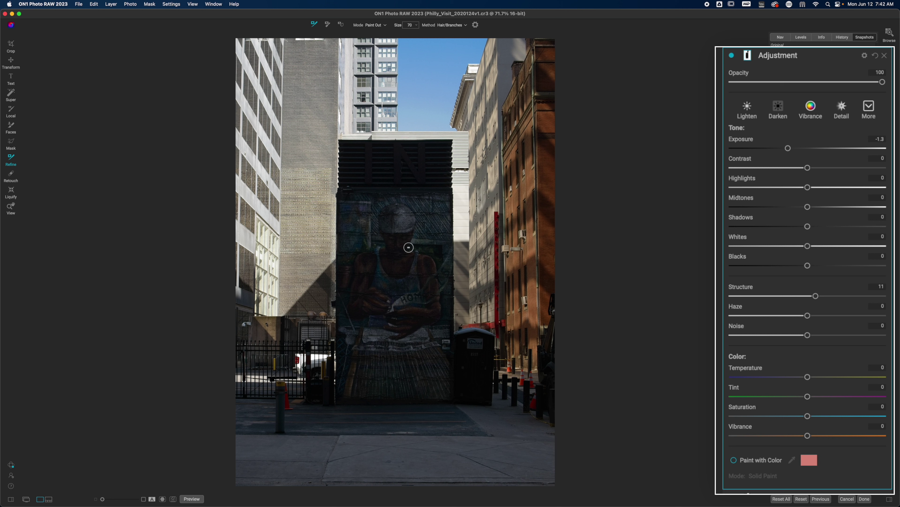
{"action": "key", "text": "super+m"}
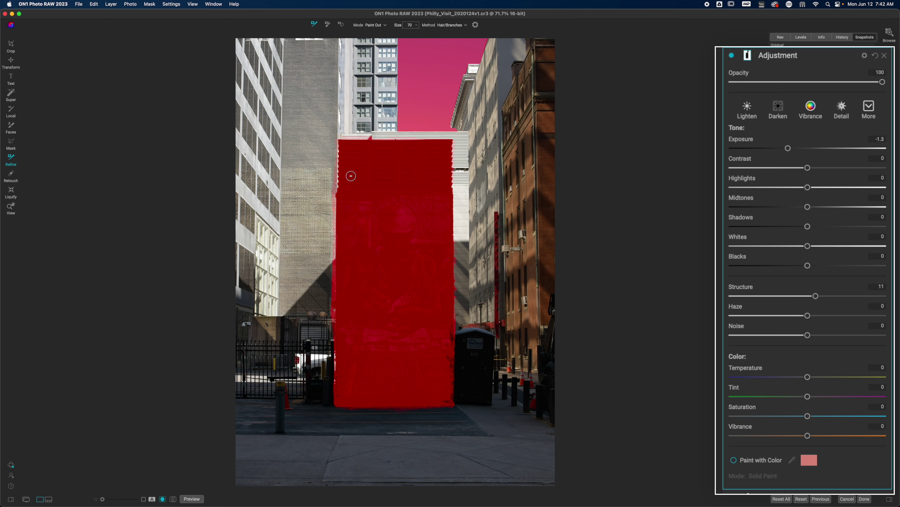
{"action": "key", "text": "o"}
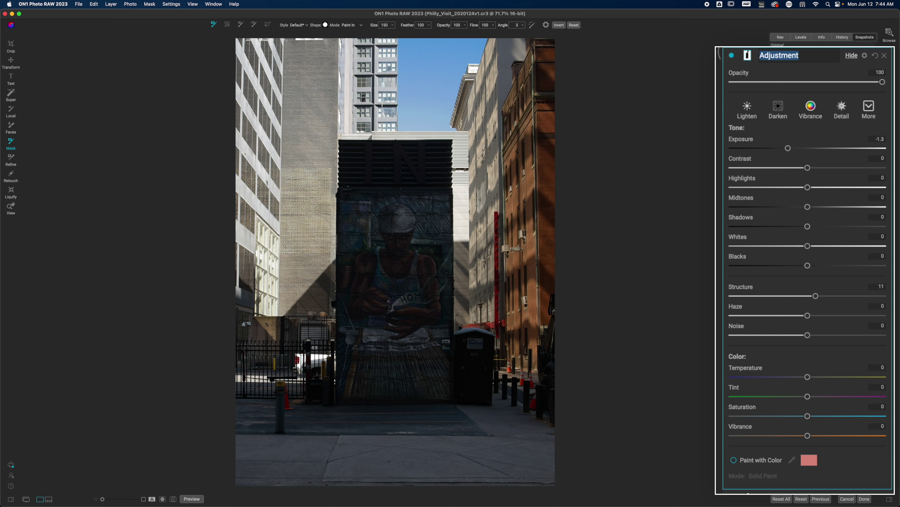
- Rename the background darkening adjustment to BG Dark - Burn and collapse it
{"action": "type", "text": "BG Dark - Burn"}
{"action": "key", "text": "Return"}
{"action": "left_click", "coordinate": [810, 55]}
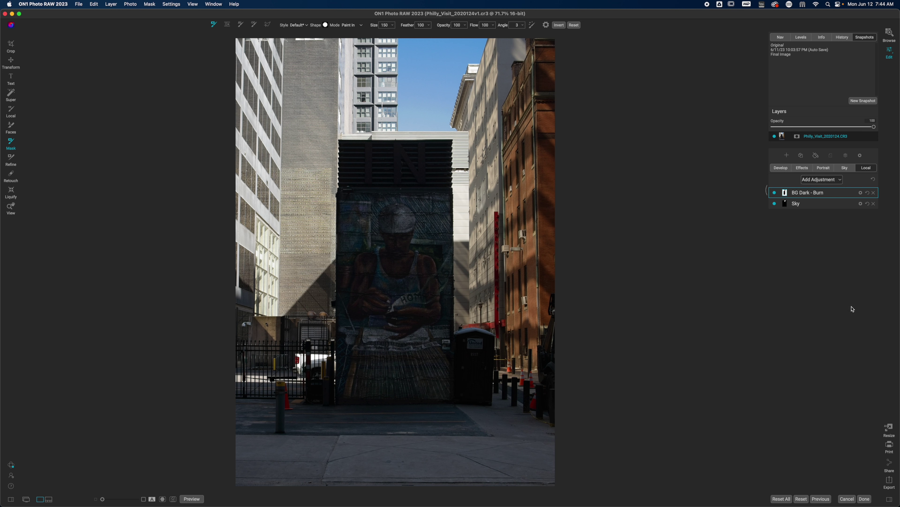
- Add a new local adjustment and outline the mural and the vent above it with a closed four-corner line mask path
{"action": "key", "text": "k"}
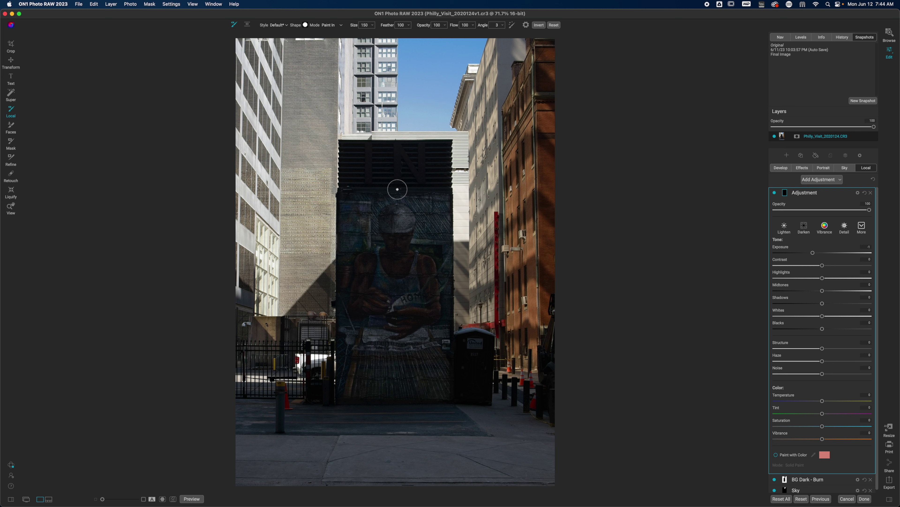
{"action": "key", "text": "m"}
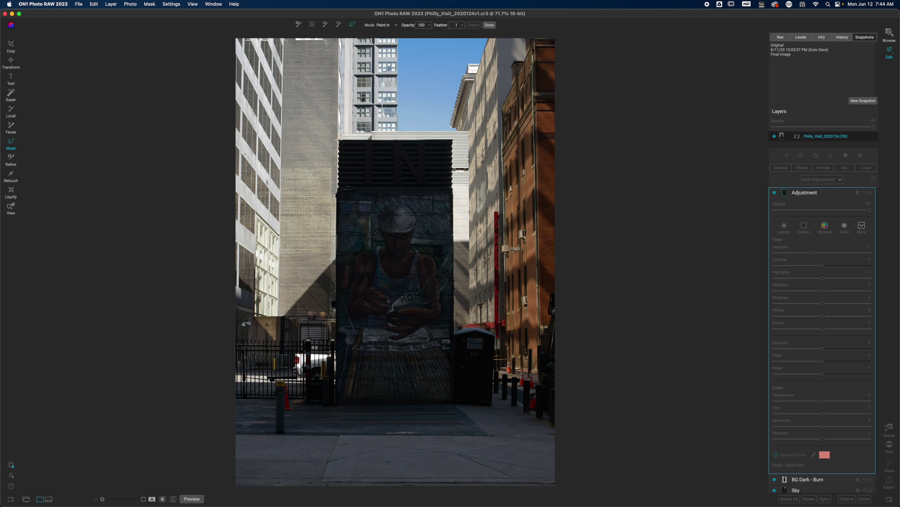
{"action": "left_click", "coordinate": [340, 139]}
{"action": "left_click", "coordinate": [454, 139]}
{"action": "left_click", "coordinate": [453, 402]}
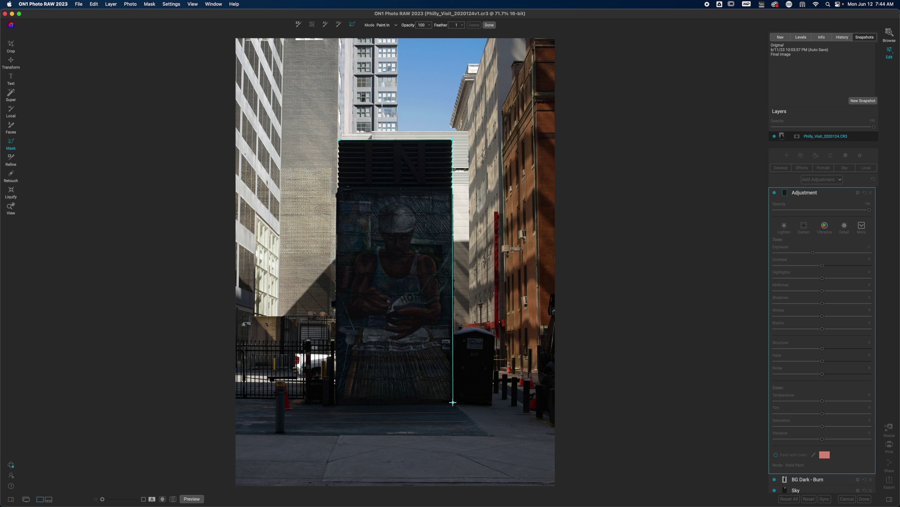
{"action": "left_click", "coordinate": [336, 404]}
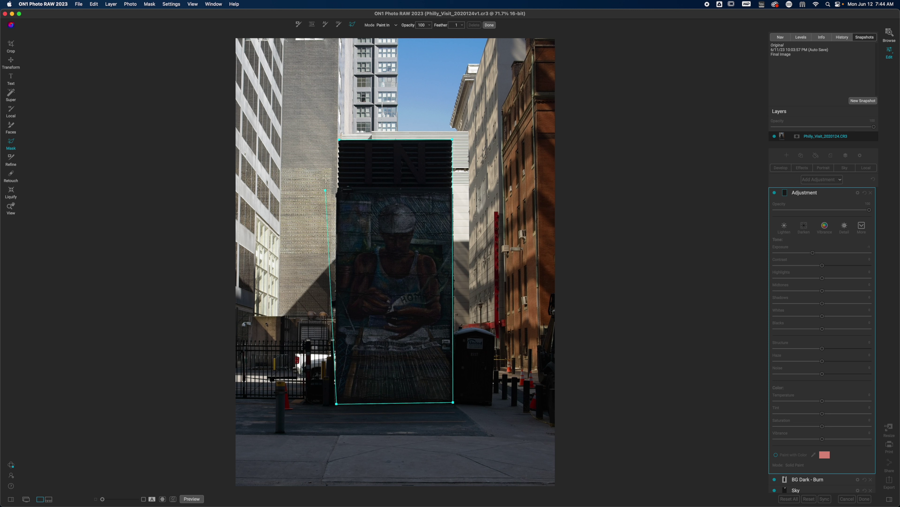
{"action": "left_click", "coordinate": [341, 141]}
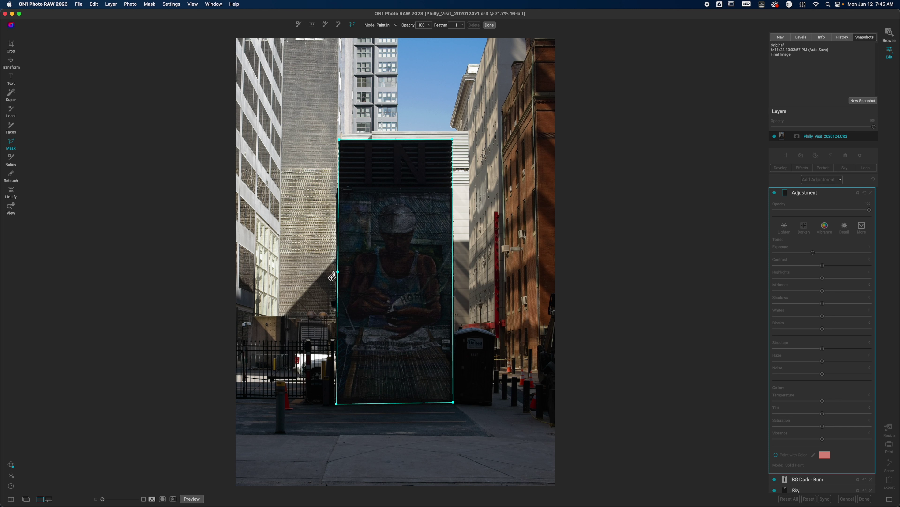
- Refine the mural outline by adding side midpoints and nudging the left-hand corners and edge to the structure's border
{"action": "left_click_drag", "start_coordinate": [338, 272], "coordinate": [337, 274]}
{"action": "left_click_drag", "start_coordinate": [453, 271], "coordinate": [454, 271]}
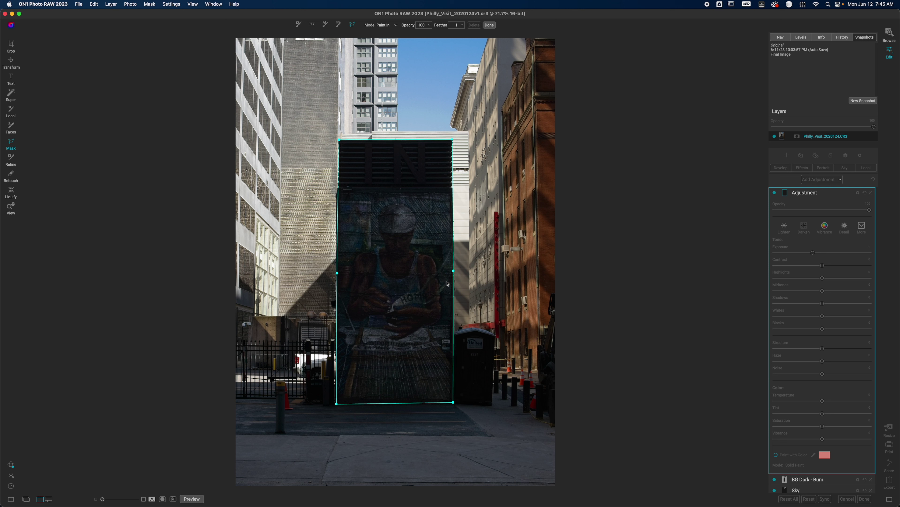
{"action": "left_click", "coordinate": [336, 404]}
{"action": "left_click_drag", "start_coordinate": [336, 405], "coordinate": [335, 405]}
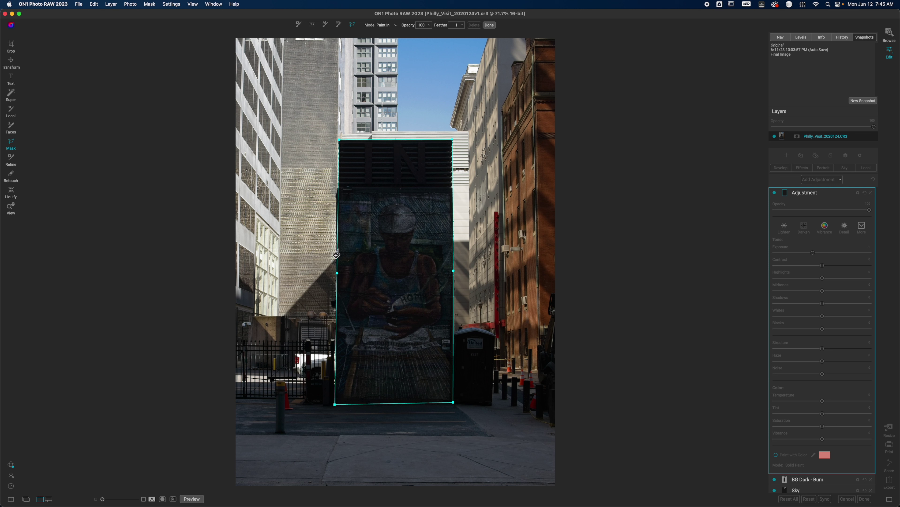
{"action": "left_click_drag", "start_coordinate": [339, 141], "coordinate": [338, 141]}
{"action": "left_click_drag", "start_coordinate": [337, 274], "coordinate": [335, 274]}
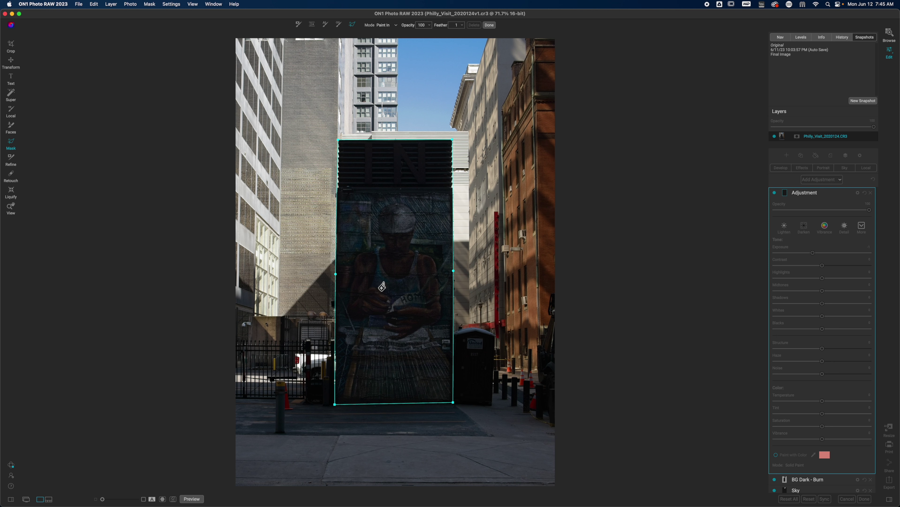
- Paint the adjustment in inside the mural outline, and set its exposure to 0.85
{"action": "left_click", "coordinate": [384, 250]}
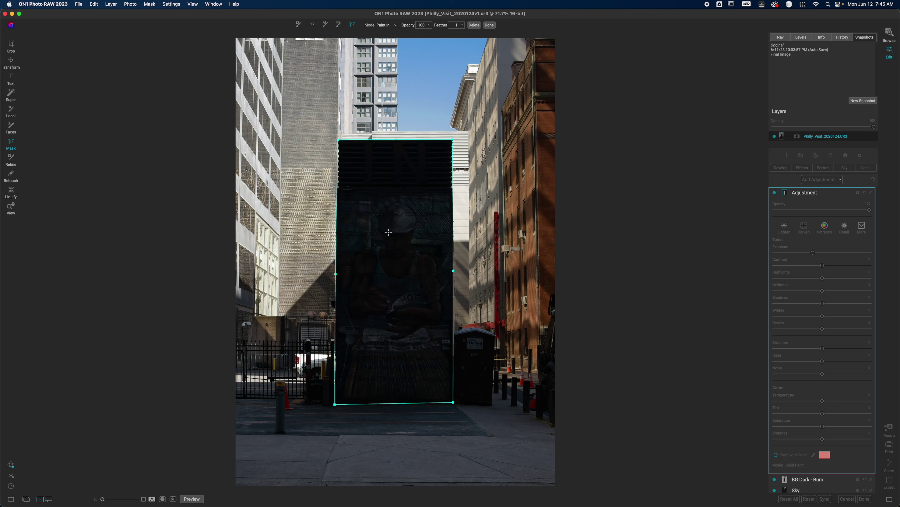
{"action": "left_click_drag", "start_coordinate": [446, 29], "coordinate": [449, 29]}
{"action": "key", "text": "Return"}
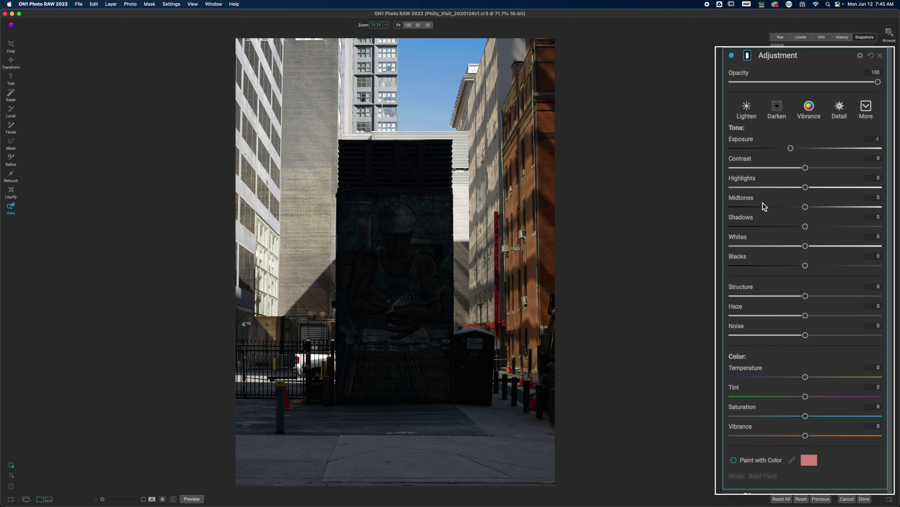
{"action": "left_click", "coordinate": [792, 148]}
{"action": "left_click_drag", "start_coordinate": [793, 149], "coordinate": [819, 150]}
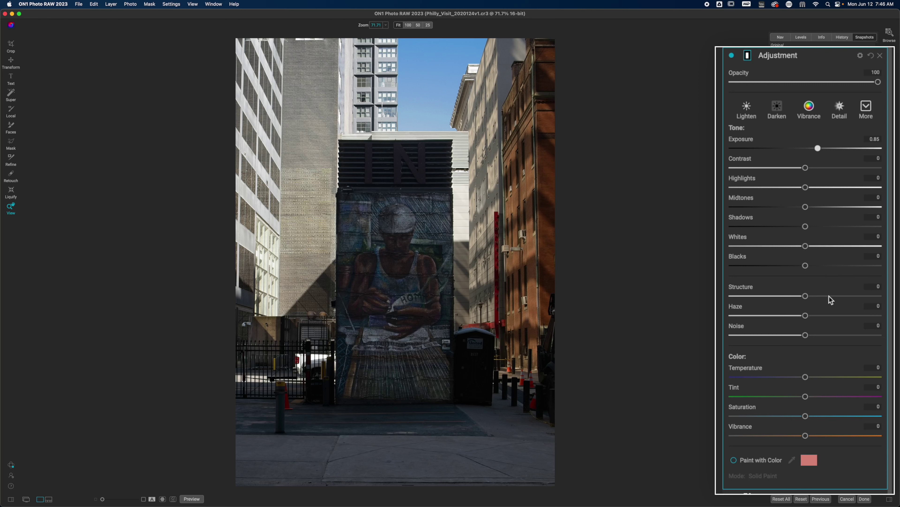
- Set the mural adjustment's contrast to 10, shadows to 31, whites to 25 and blacks to -18, and compare it off and on
{"action": "left_click", "coordinate": [807, 226]}
{"action": "left_click_drag", "start_coordinate": [807, 225], "coordinate": [815, 225]}
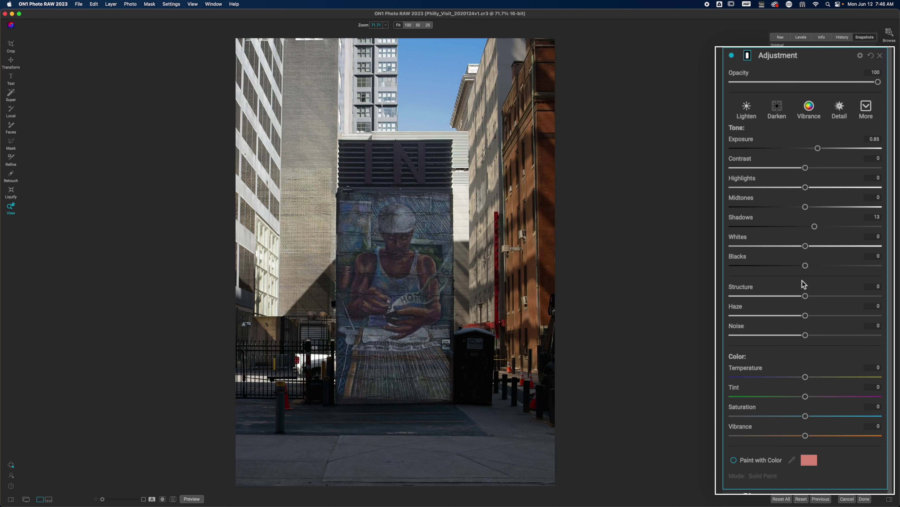
{"action": "left_click_drag", "start_coordinate": [807, 272], "coordinate": [799, 269]}
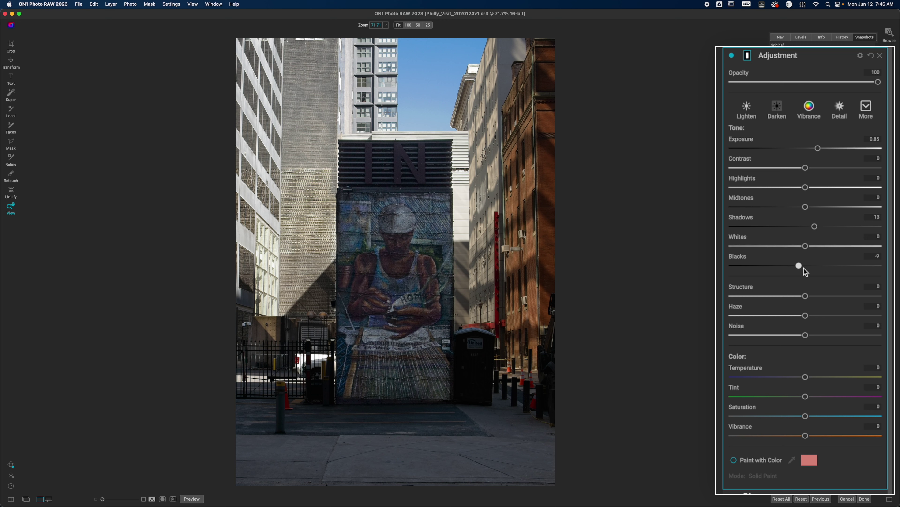
{"action": "left_click_drag", "start_coordinate": [806, 246], "coordinate": [814, 246]}
{"action": "left_click", "coordinate": [806, 169]}
{"action": "left_click_drag", "start_coordinate": [807, 168], "coordinate": [812, 169]}
{"action": "left_click_drag", "start_coordinate": [796, 267], "coordinate": [795, 267]}
{"action": "left_click_drag", "start_coordinate": [817, 227], "coordinate": [829, 227]}
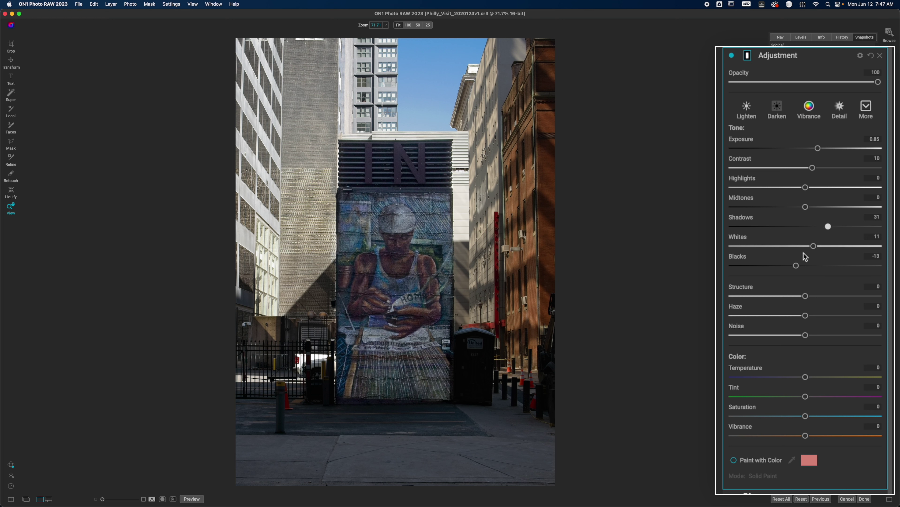
{"action": "left_click_drag", "start_coordinate": [796, 265], "coordinate": [824, 248]}
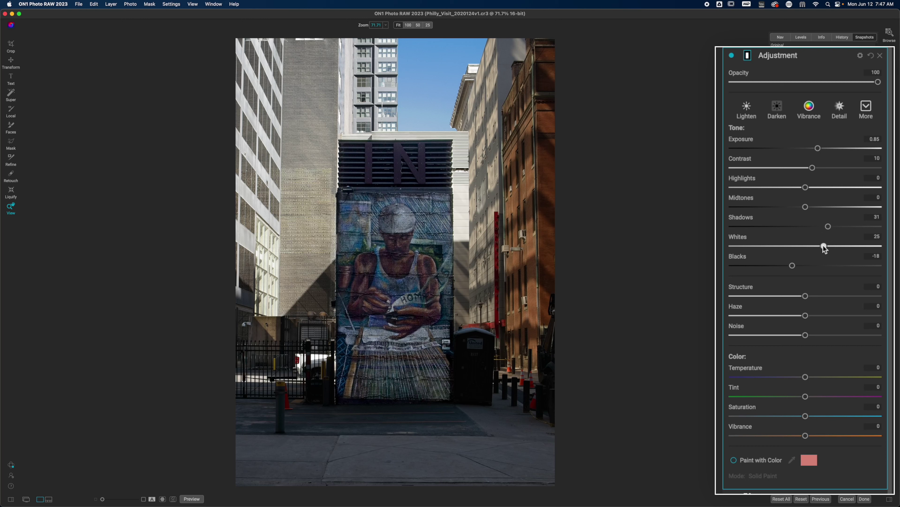
{"action": "left_click", "coordinate": [731, 56]}
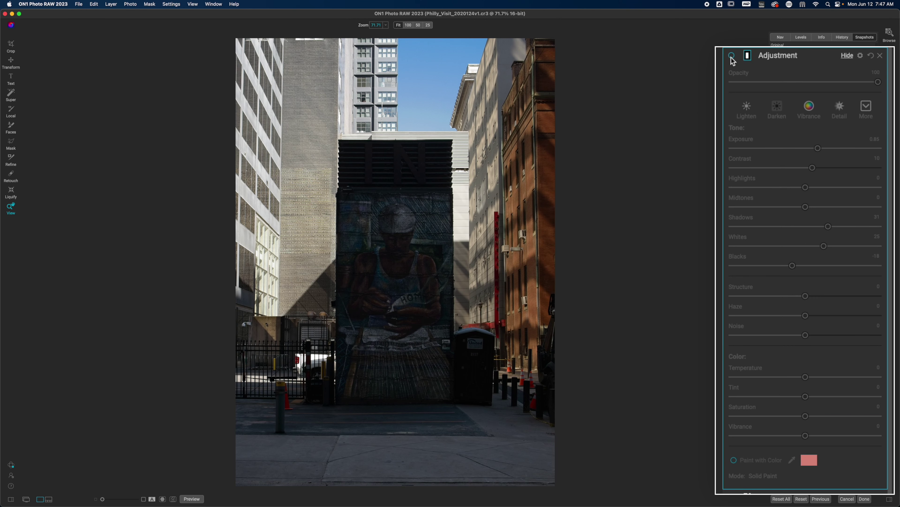
{"action": "left_click", "coordinate": [732, 56]}
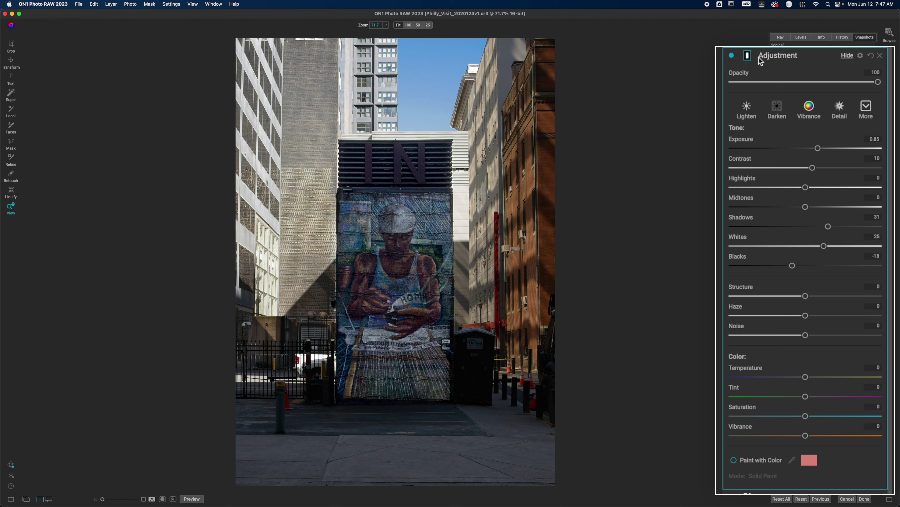
- Lower the two upper corners of the line mask path to the mural's upper edge to exclude the vent, and apply it
{"action": "key", "text": "b"}
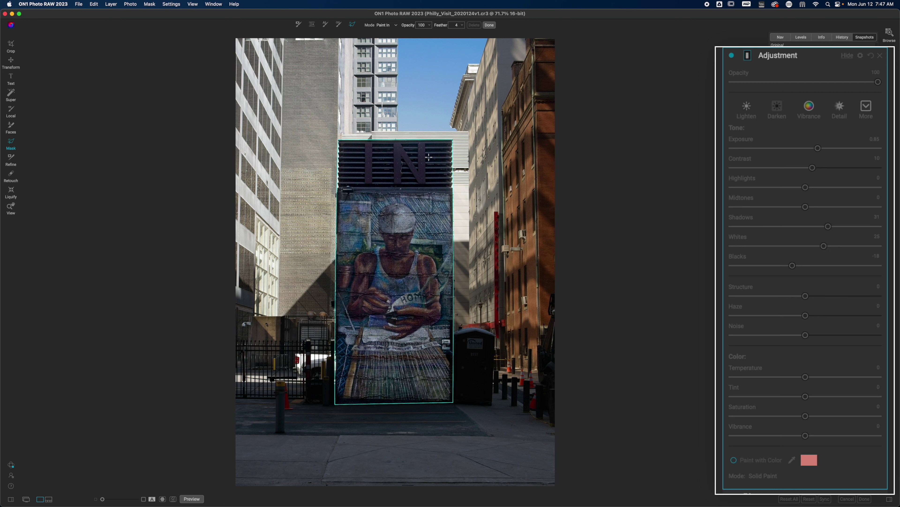
{"action": "left_click", "coordinate": [428, 142]}
{"action": "left_click_drag", "start_coordinate": [452, 141], "coordinate": [453, 190]}
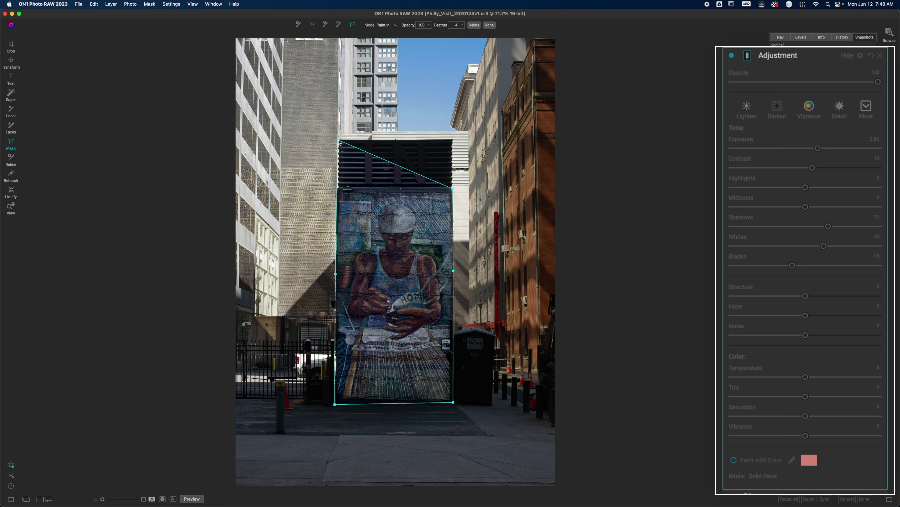
{"action": "left_click_drag", "start_coordinate": [339, 142], "coordinate": [339, 188]}
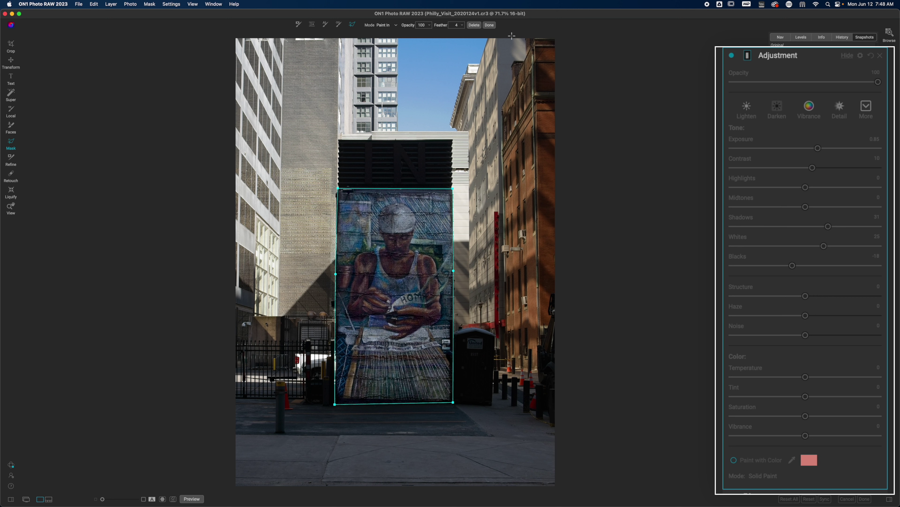
{"action": "left_click", "coordinate": [494, 26]}
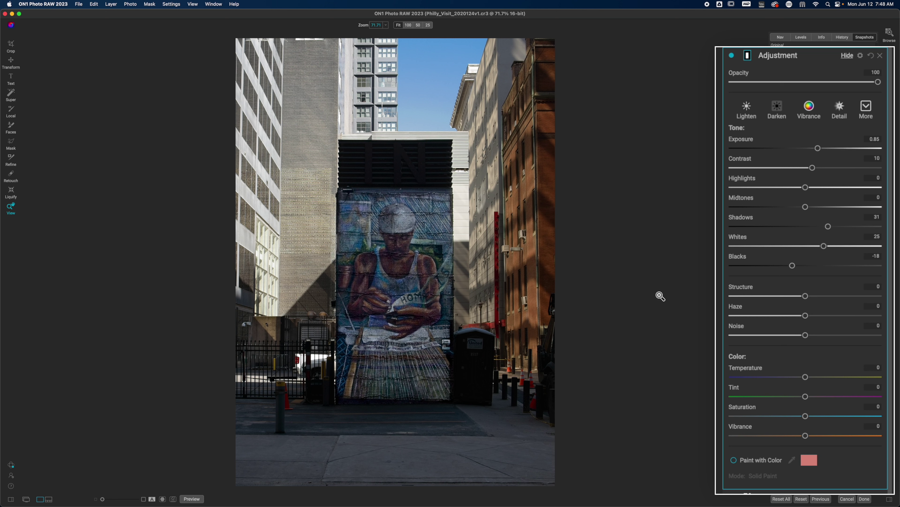
- Set up the masking brush with size 300 and opacity 30 for the mural adjustment
{"action": "key", "text": "b"}
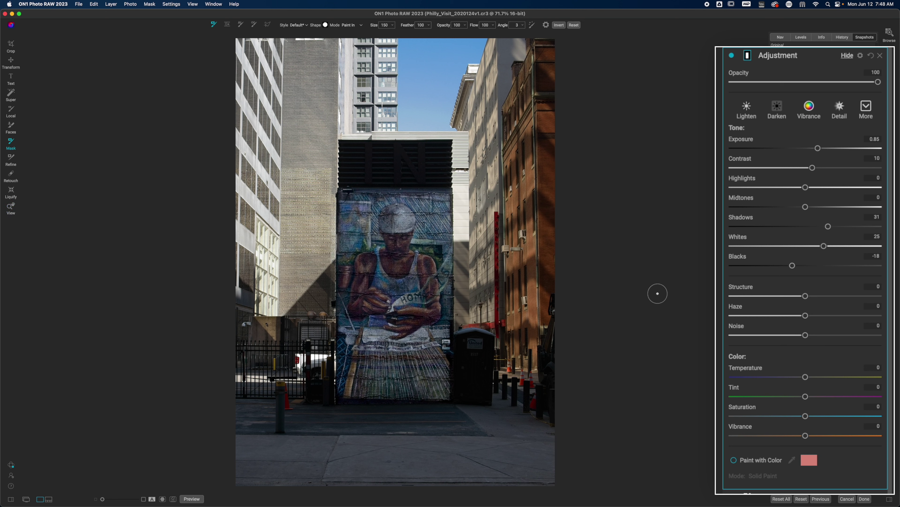
{"action": "key", "text": "bracketright"}
{"action": "key", "text": "bracketright"}
{"action": "key", "text": "bracketright"}
{"action": "left_click_drag", "start_coordinate": [443, 25], "coordinate": [406, 31]}
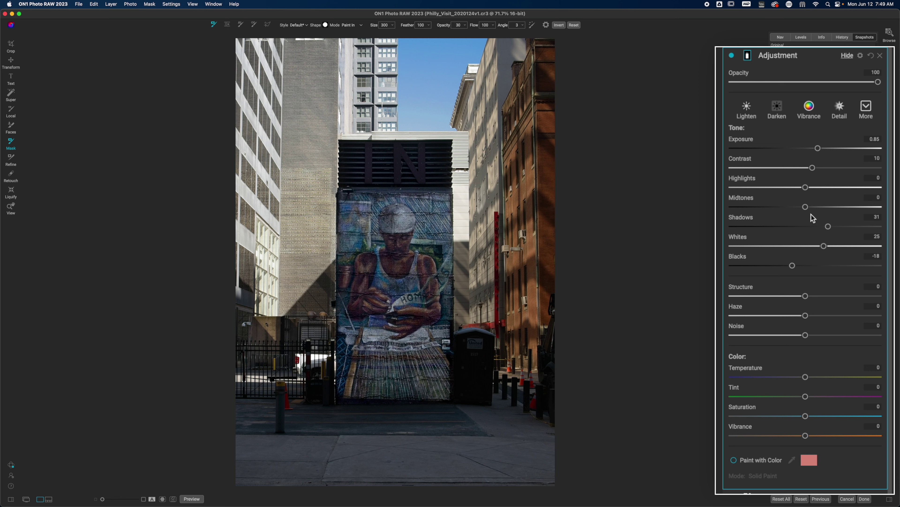
- Compare the mural adjustment off and on, and set its vibrance to 45 and saturation to 9
{"action": "left_click", "coordinate": [731, 56]}
{"action": "left_click", "coordinate": [732, 57]}
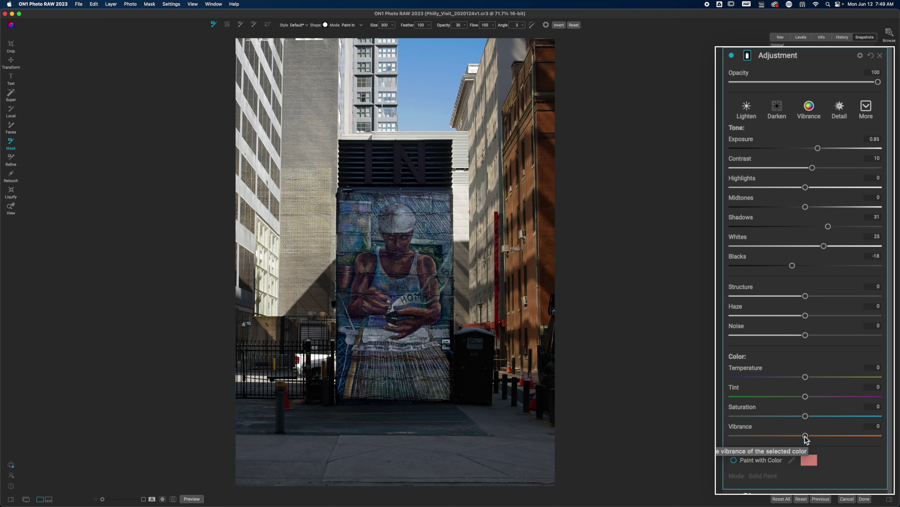
{"action": "left_click_drag", "start_coordinate": [804, 436], "coordinate": [839, 437]}
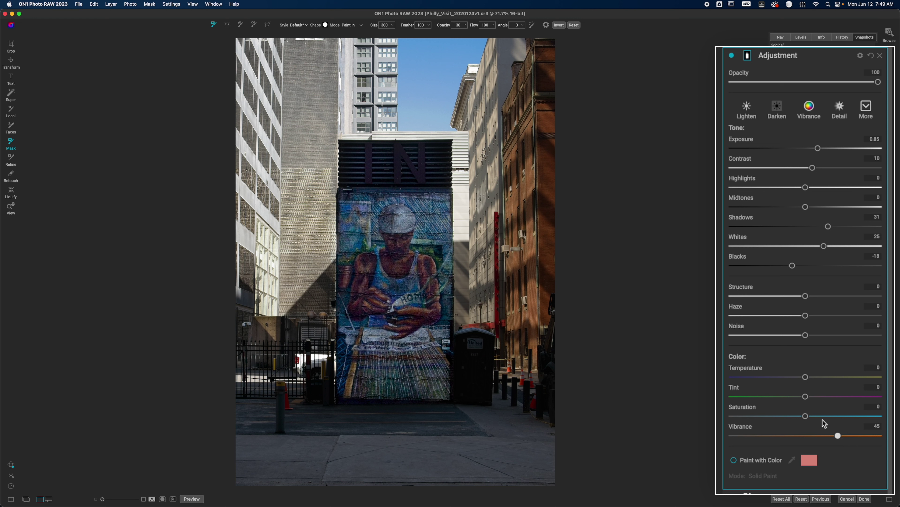
{"action": "left_click_drag", "start_coordinate": [807, 416], "coordinate": [812, 421]}
- Rename the mural adjustment to Paiting and collapse it
{"action": "left_click", "coordinate": [791, 60]}
{"action": "left_click", "coordinate": [792, 61]}
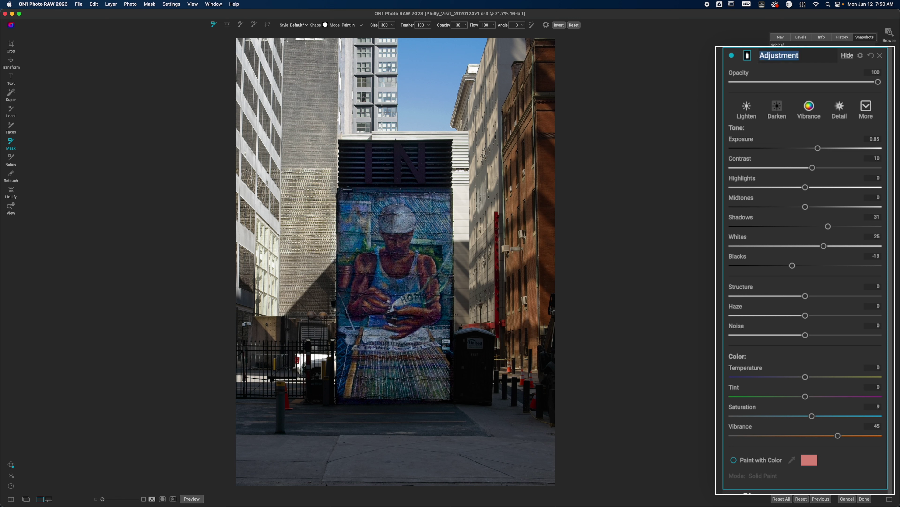
{"action": "type", "text": "Paiting"}
{"action": "key", "text": "Return"}
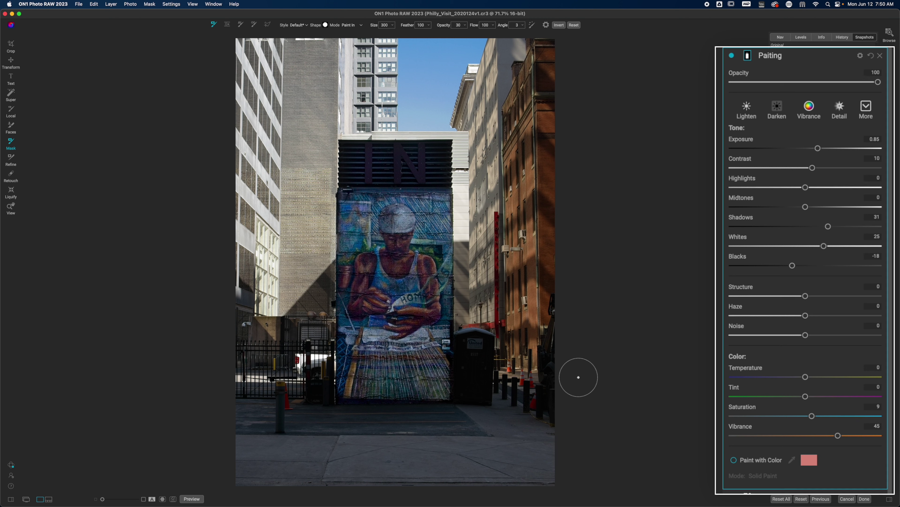
{"action": "key", "text": "Escape"}
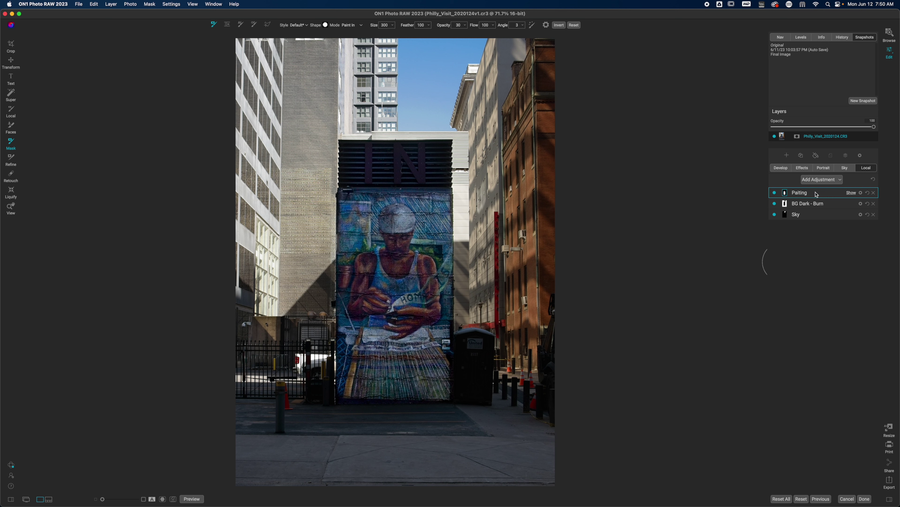
- Add a Black & White filter and start a line mask path along the mural's upper edge
{"action": "left_click", "coordinate": [803, 171]}
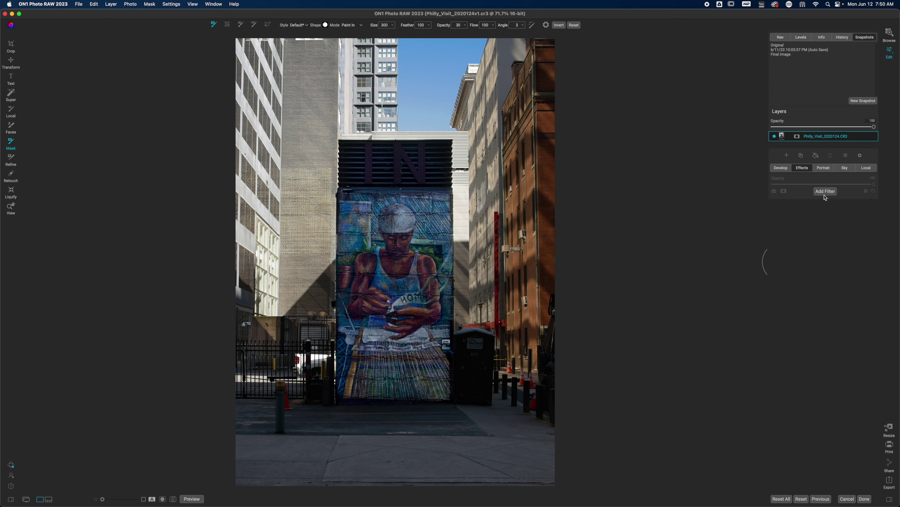
{"action": "left_click", "coordinate": [825, 192]}
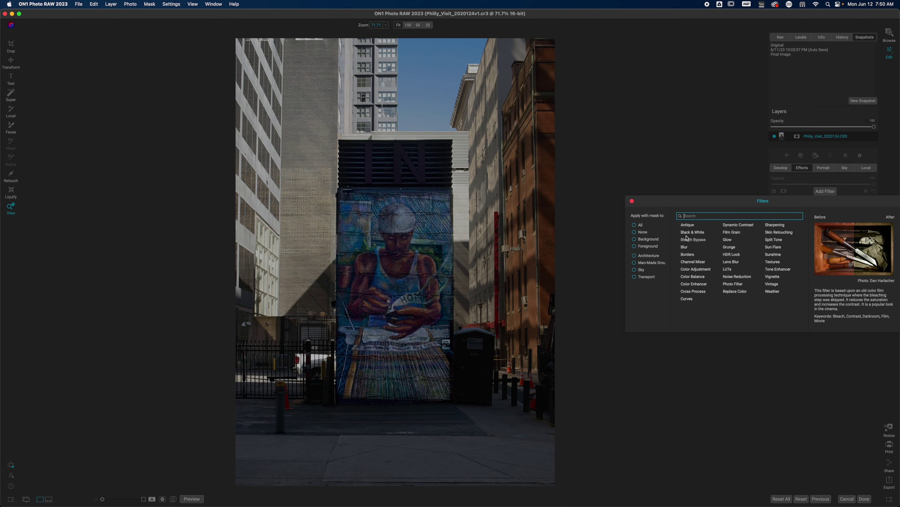
{"action": "left_click", "coordinate": [693, 233]}
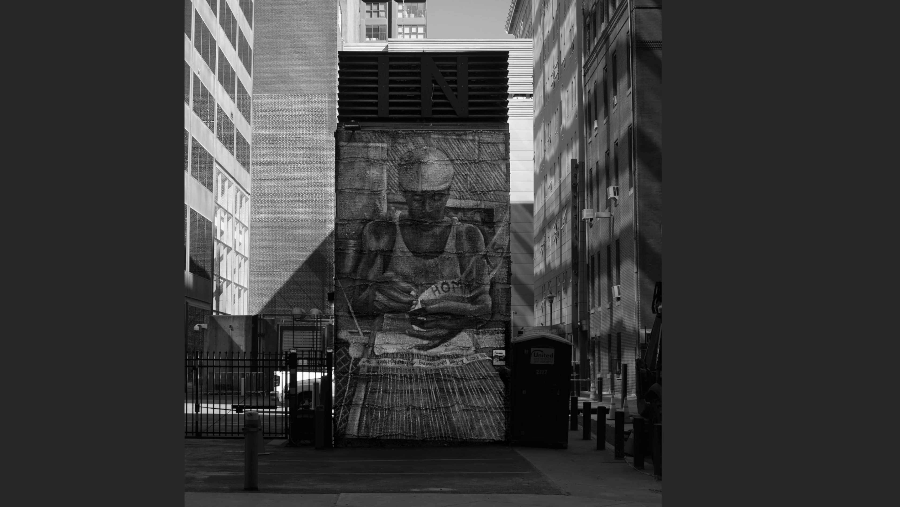
{"action": "left_click", "coordinate": [336, 130]}
{"action": "left_click", "coordinate": [510, 131]}
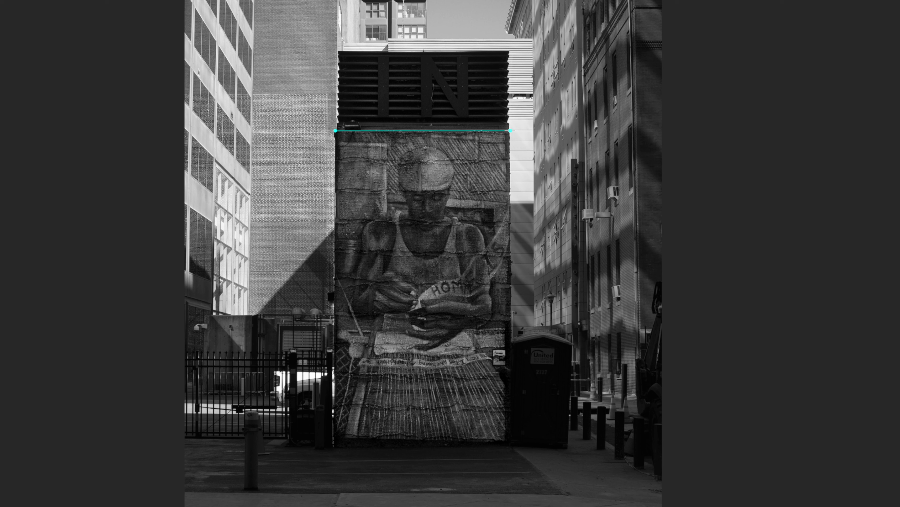
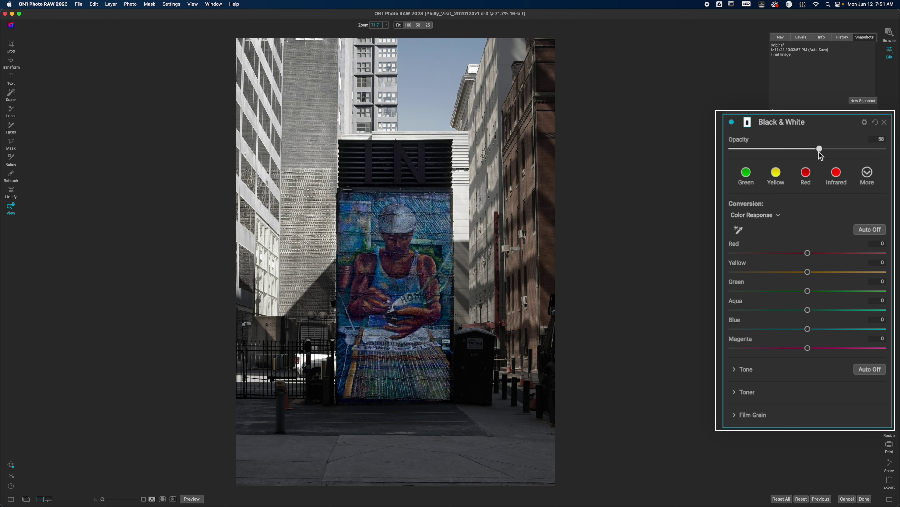
- Set the Black & White filter's opacity to 50, its red response to -30 and its blue response to -24
{"action": "left_click_drag", "start_coordinate": [819, 152], "coordinate": [808, 151]}
{"action": "left_click", "coordinate": [808, 254]}
{"action": "left_click_drag", "start_coordinate": [809, 255], "coordinate": [765, 261]}
{"action": "left_click", "coordinate": [808, 329]}
{"action": "left_click_drag", "start_coordinate": [809, 330], "coordinate": [773, 332]}
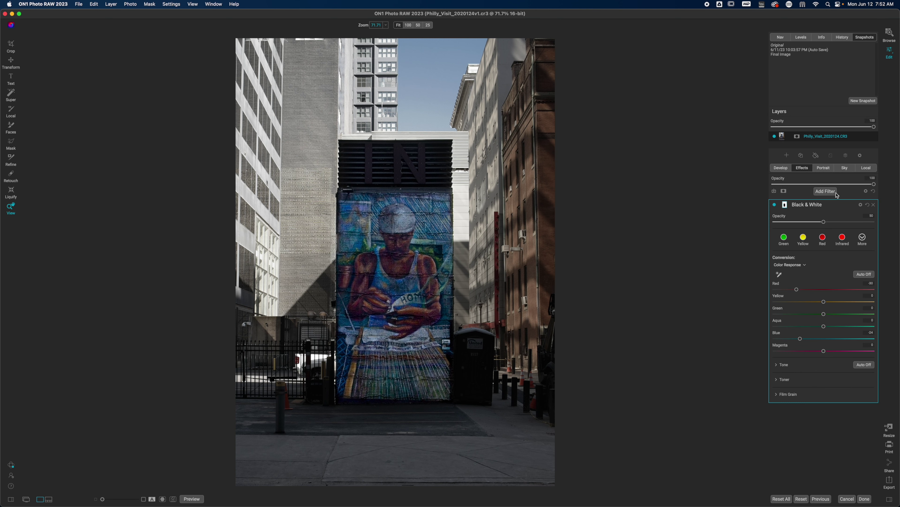
- Add a new local adjustment with exposure 1, midtones 11 and structure 28
{"action": "left_click", "coordinate": [865, 168]}
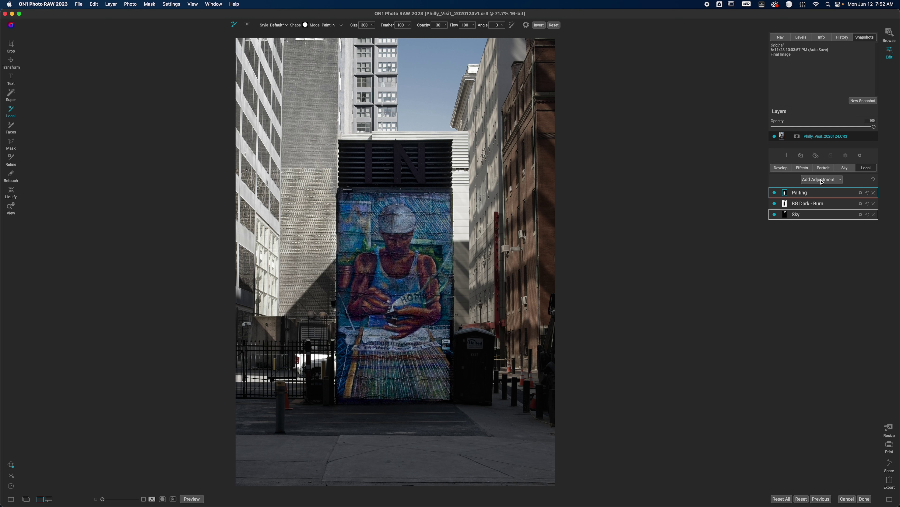
{"action": "left_click", "coordinate": [777, 142]}
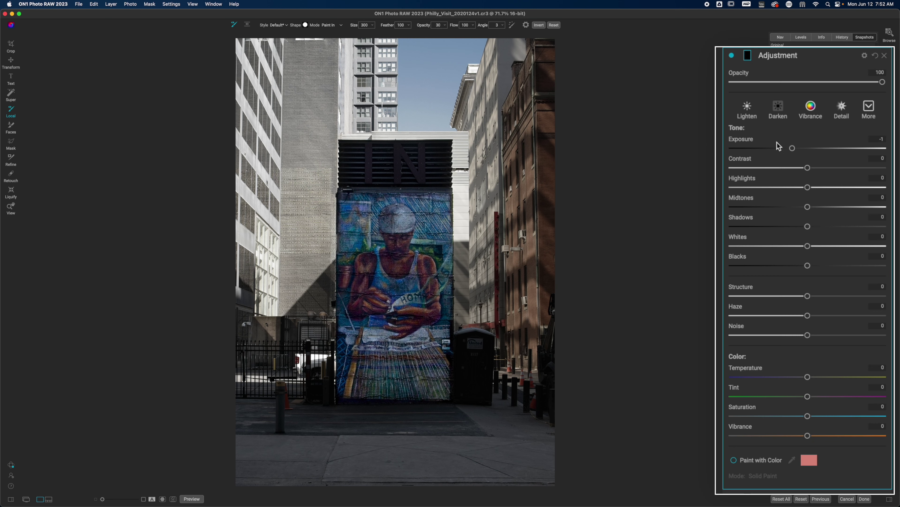
{"action": "left_click_drag", "start_coordinate": [790, 149], "coordinate": [819, 150]}
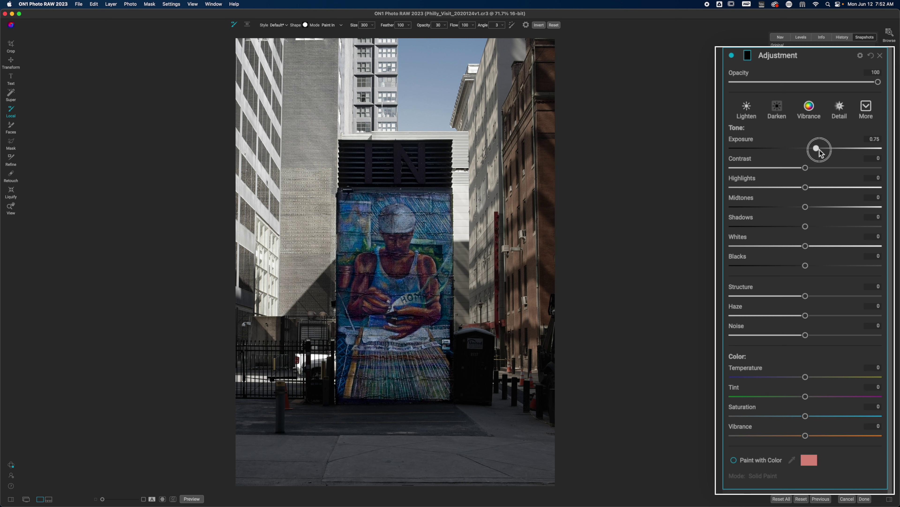
{"action": "left_click_drag", "start_coordinate": [806, 296], "coordinate": [826, 296]}
{"action": "left_click_drag", "start_coordinate": [805, 207], "coordinate": [813, 207]}
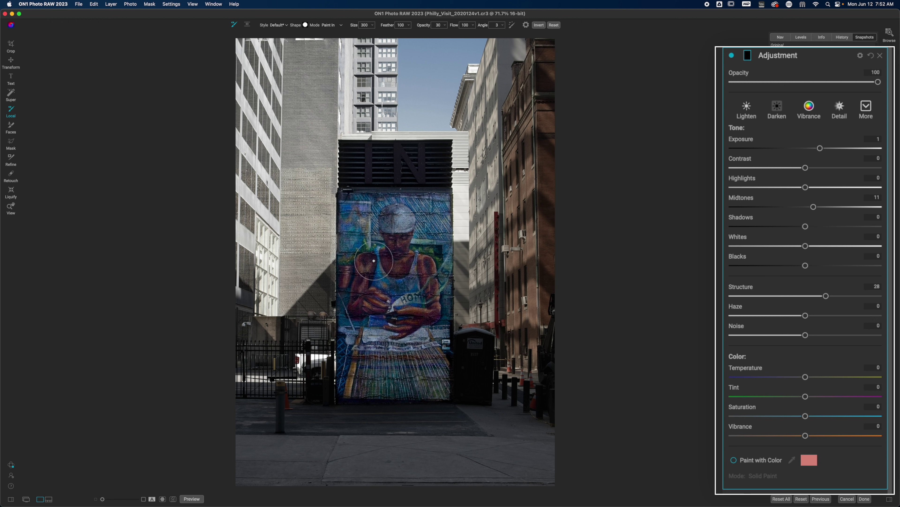
- Enlarge the brush to 700, paint the brightening over the mural's figure and lower part, and compare the adjustment off and on
{"action": "key", "text": "bracketright"}
{"action": "key", "text": "bracketright"}
{"action": "key", "text": "bracketright"}
{"action": "key", "text": "bracketright"}
{"action": "key", "text": "bracketright"}
{"action": "key", "text": "bracketright"}
{"action": "key", "text": "bracketright"}
{"action": "key", "text": "bracketright"}
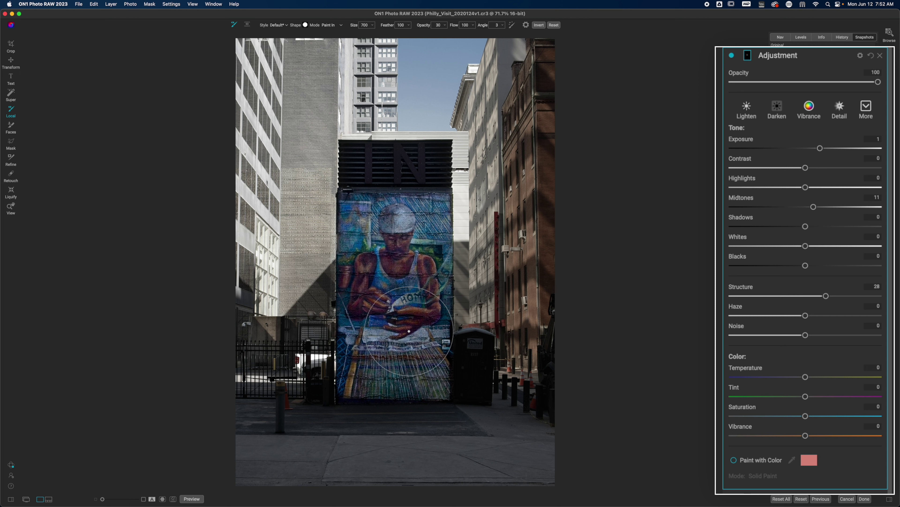
{"action": "left_click", "coordinate": [379, 358]}
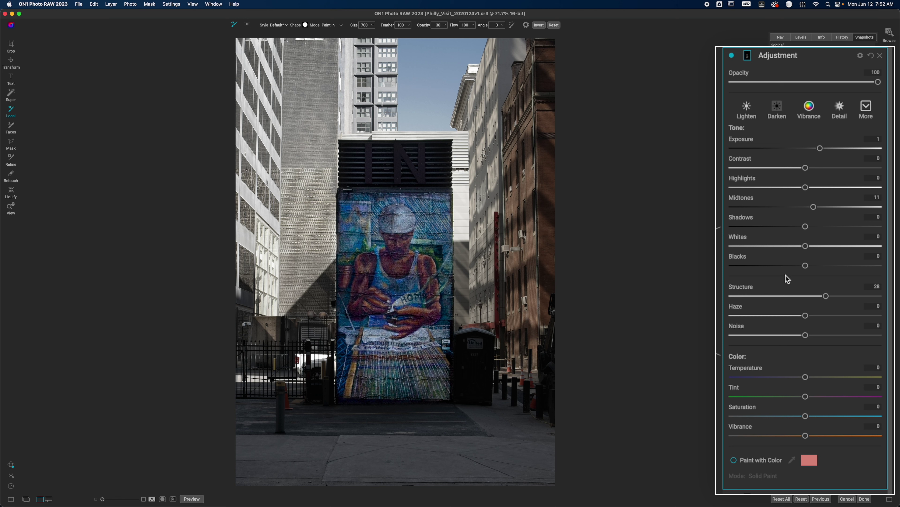
{"action": "left_click", "coordinate": [733, 55]}
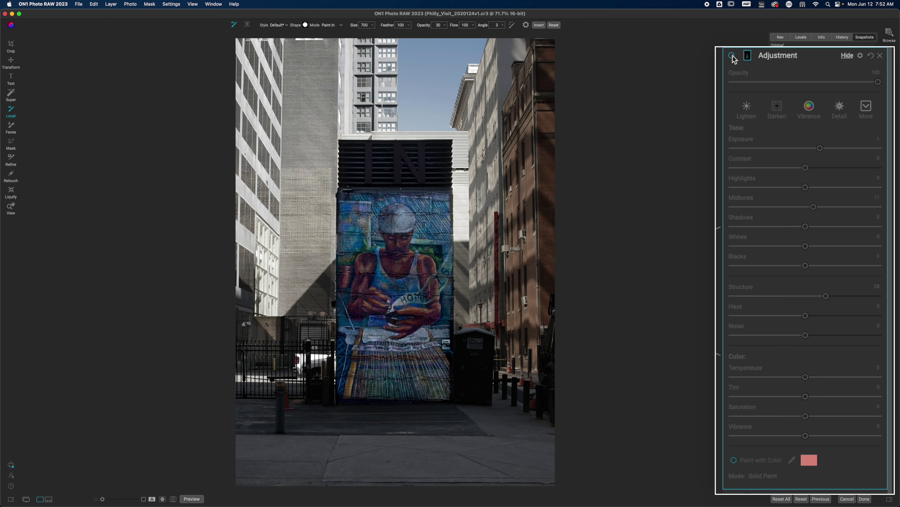
{"action": "left_click", "coordinate": [732, 55]}
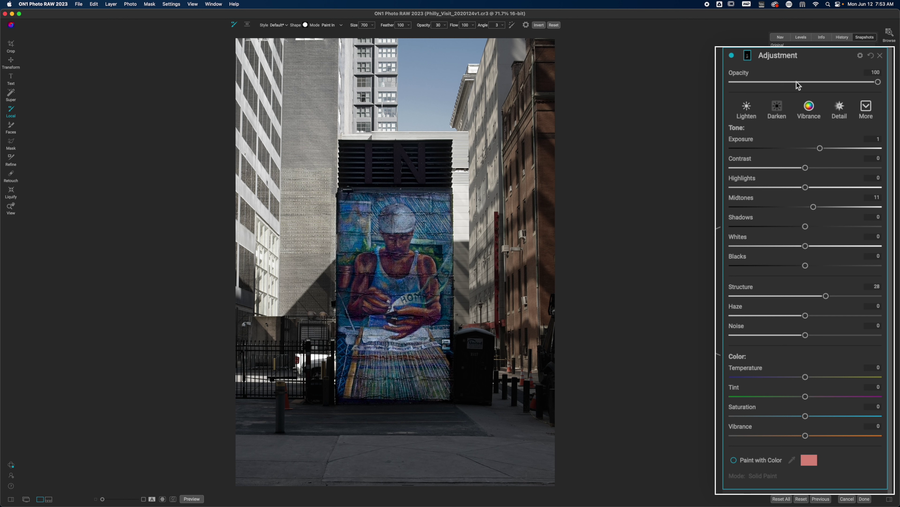
- Add a Dynamic Contrast filter above the Black & White filter, and expand the Black & White settings
{"action": "left_click", "coordinate": [823, 193]}
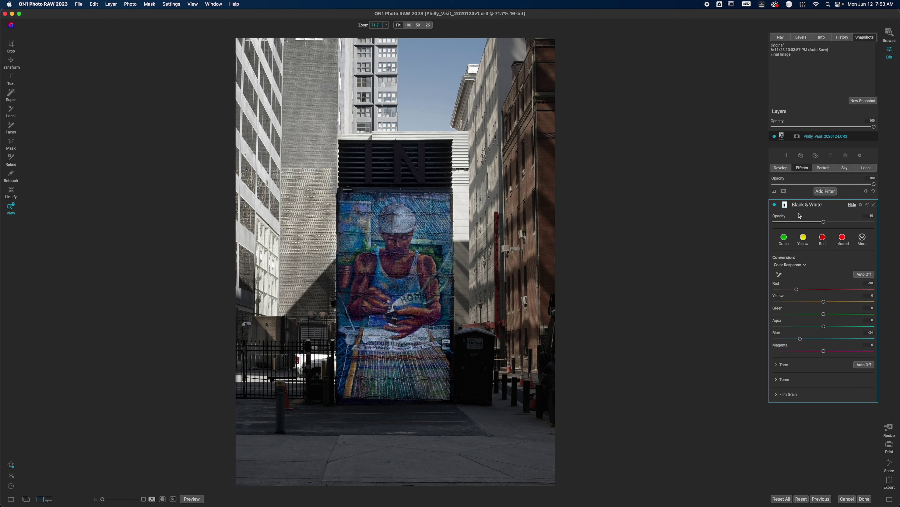
{"action": "left_click", "coordinate": [825, 192]}
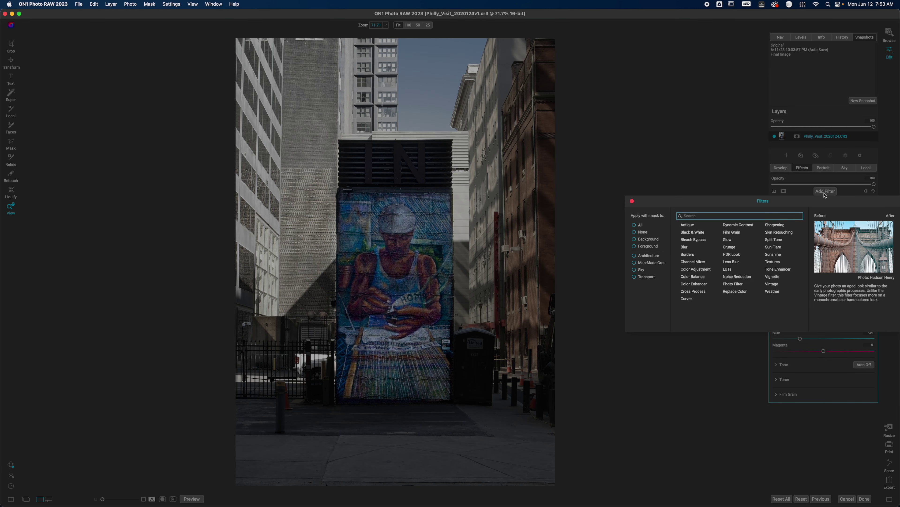
{"action": "key", "text": "Escape"}
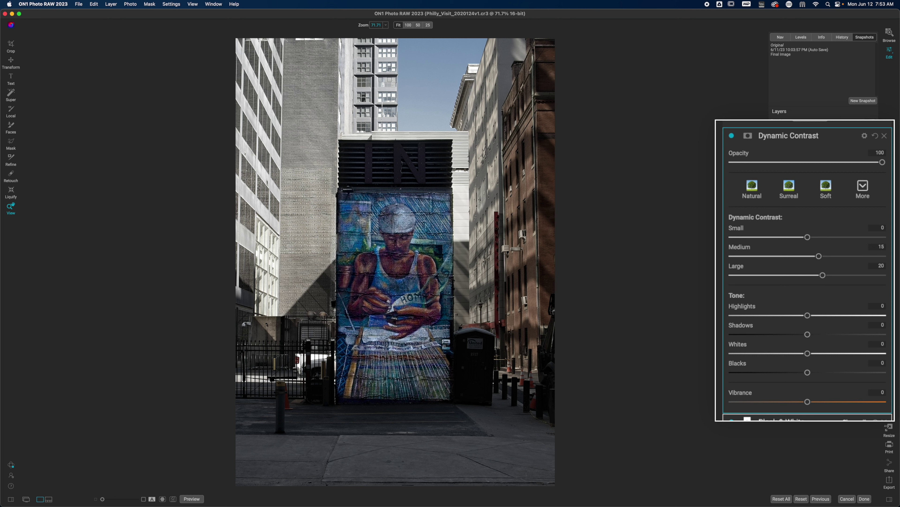
{"action": "left_click", "coordinate": [782, 420]}
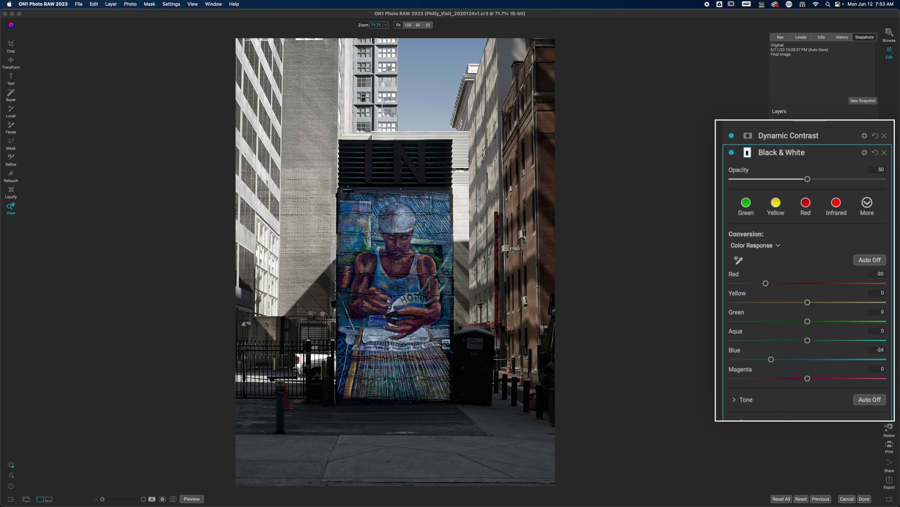
- Invert the Dynamic Contrast filter's mask so it affects only the mural, and reduce the filter's opacity
{"action": "left_click", "coordinate": [791, 138]}
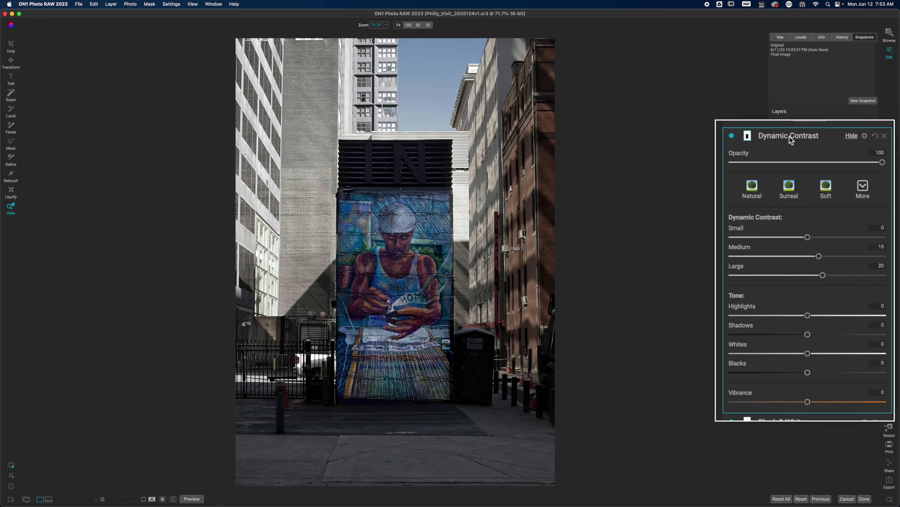
{"action": "key", "text": "super+i"}
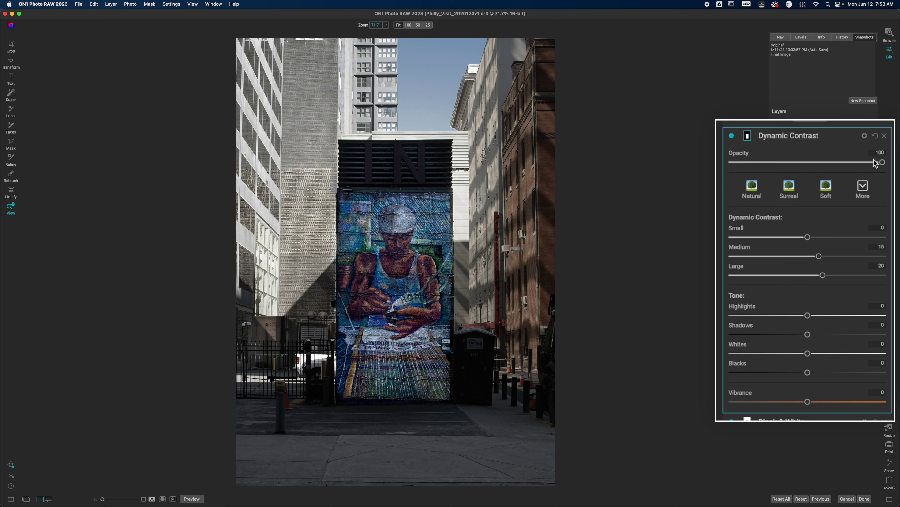
{"action": "left_click_drag", "start_coordinate": [882, 163], "coordinate": [827, 167]}
{"action": "left_click", "coordinate": [733, 137]}
{"action": "left_click", "coordinate": [823, 137]}
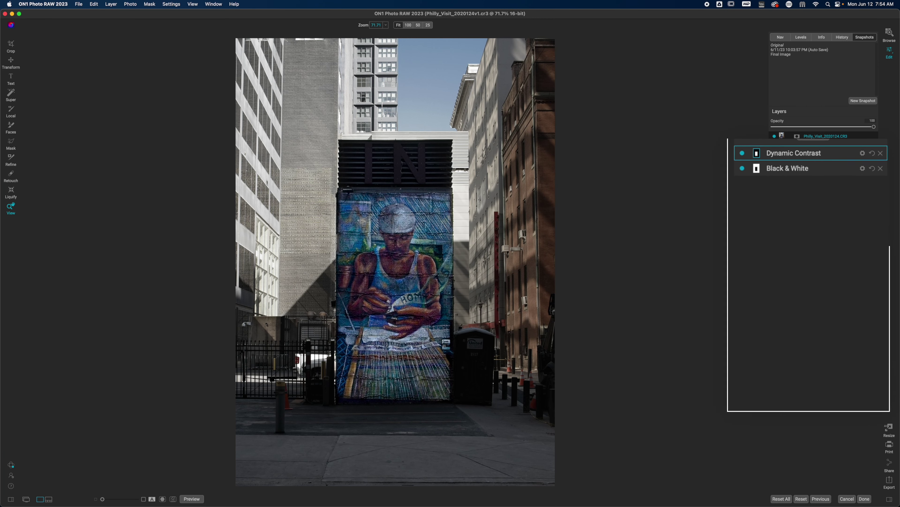
- Add a new darkening local adjustment and place a Center-shaped gradient mask on the mural's figure
{"action": "left_click", "coordinate": [866, 167]}
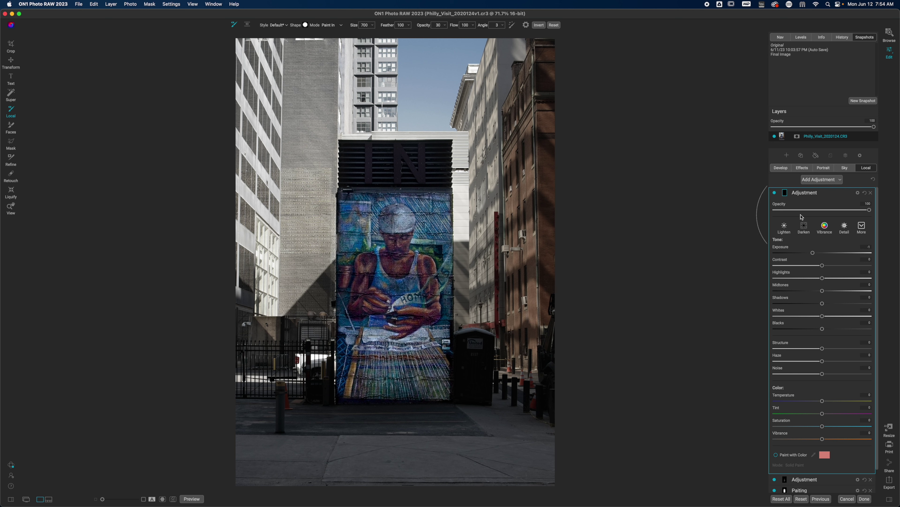
{"action": "key", "text": "b"}
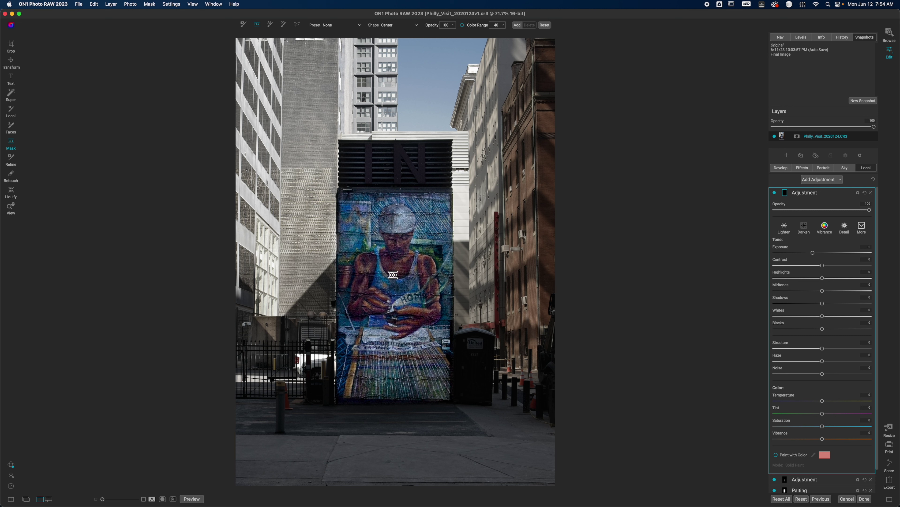
{"action": "left_click", "coordinate": [392, 268]}
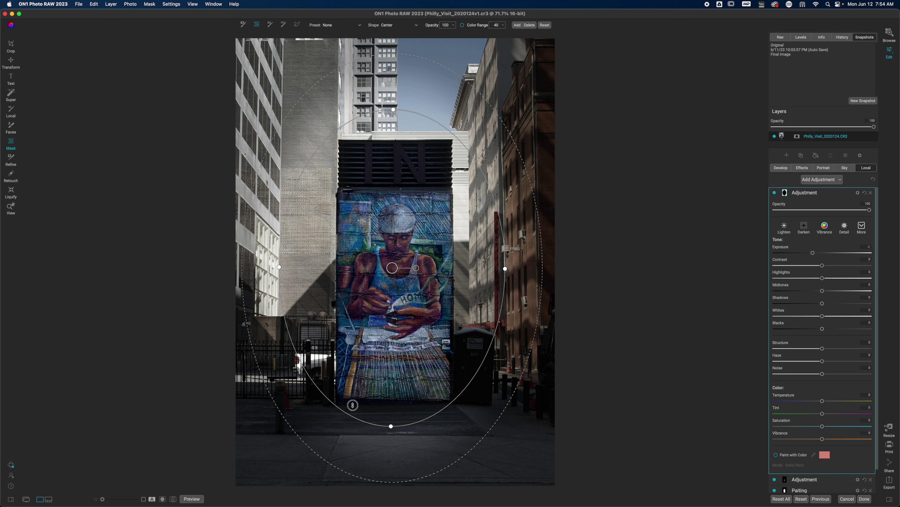
- Shrink and narrow the gradient mask around the mural, center it lower on the figure, and widen its soft outer edge
{"action": "mouse_move", "coordinate": [391, 426]}
{"action": "left_mouse_down"}
{"action": "mouse_move", "coordinate": [391, 397]}
{"action": "mouse_move", "coordinate": [392, 409]}
{"action": "left_mouse_up"}
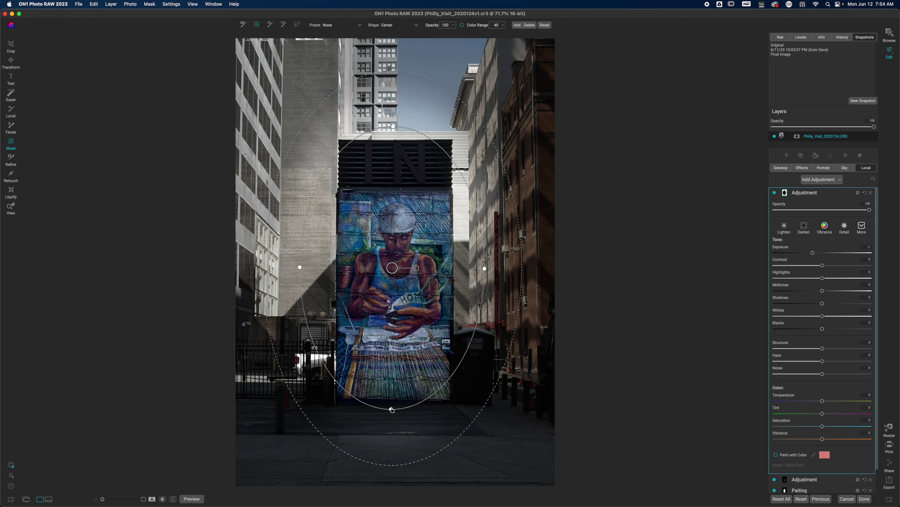
{"action": "left_click_drag", "start_coordinate": [336, 381], "coordinate": [351, 361]}
{"action": "left_click_drag", "start_coordinate": [393, 271], "coordinate": [392, 298]}
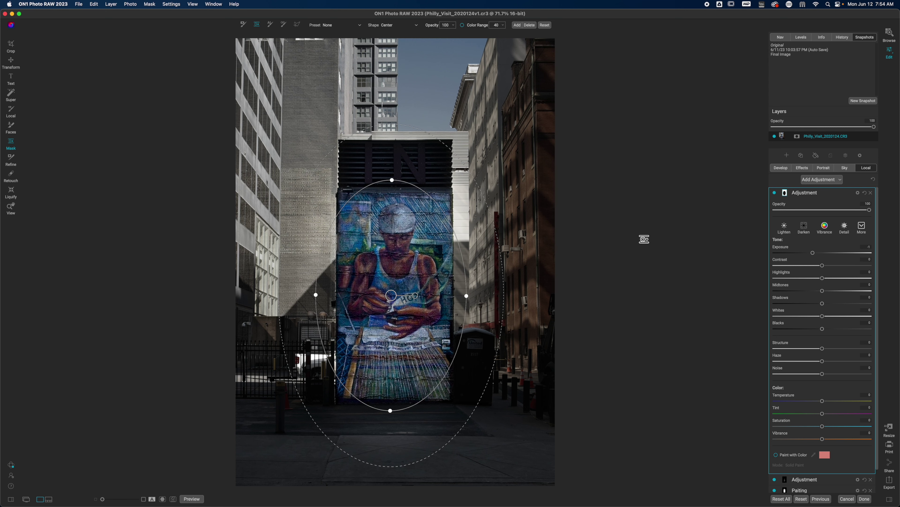
{"action": "left_click_drag", "start_coordinate": [465, 163], "coordinate": [490, 124]}
{"action": "left_click_drag", "start_coordinate": [491, 123], "coordinate": [521, 153]}
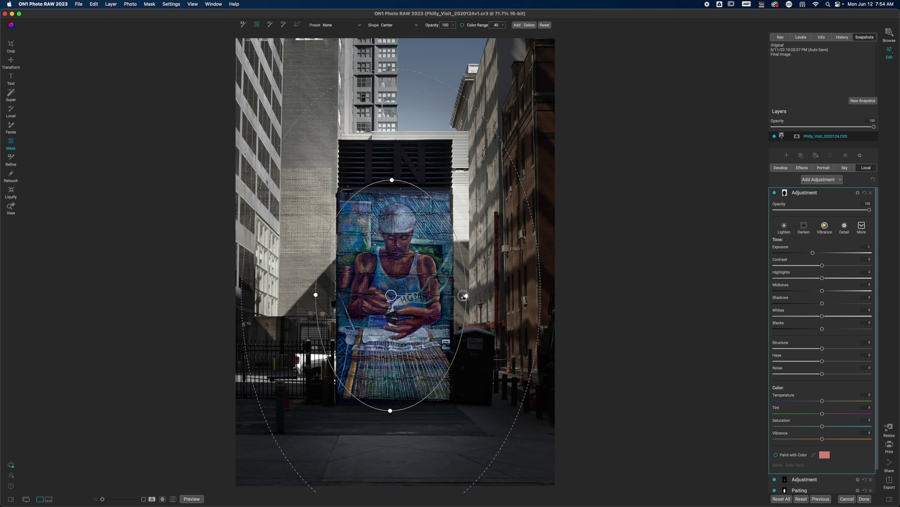
{"action": "left_click_drag", "start_coordinate": [460, 296], "coordinate": [457, 297]}
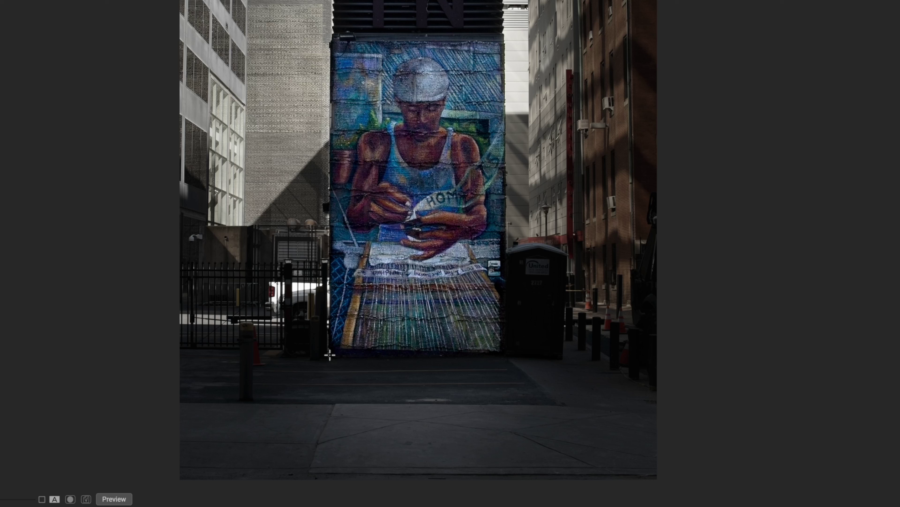
- Outline the ground in front of the mural with a closed line mask, widening from its base to beyond the photo's lower corners
{"action": "left_click", "coordinate": [330, 356]}
{"action": "left_click_drag", "start_coordinate": [291, 383], "coordinate": [160, 487]}
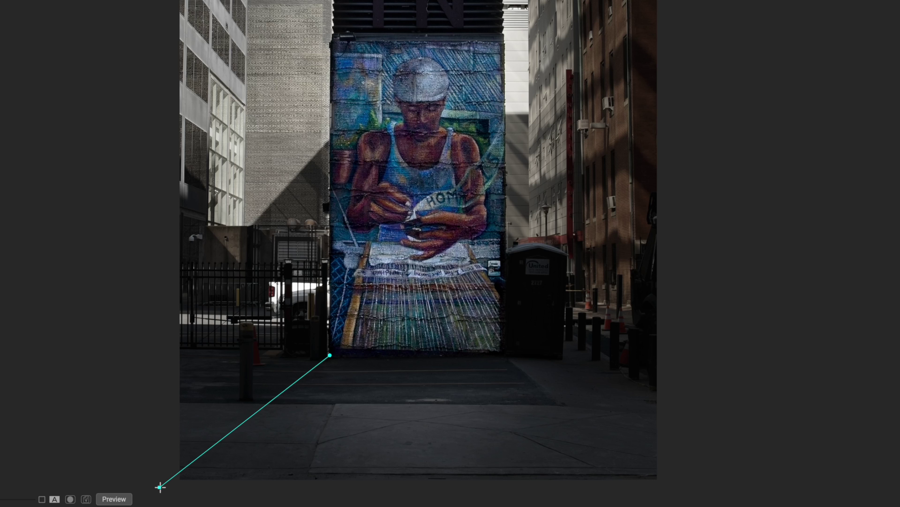
{"action": "left_click", "coordinate": [228, 488]}
{"action": "left_click_drag", "start_coordinate": [572, 486], "coordinate": [585, 486]}
{"action": "mouse_move", "coordinate": [681, 485]}
{"action": "left_mouse_down"}
{"action": "mouse_move", "coordinate": [502, 350]}
{"action": "mouse_move", "coordinate": [437, 350]}
{"action": "left_mouse_up"}
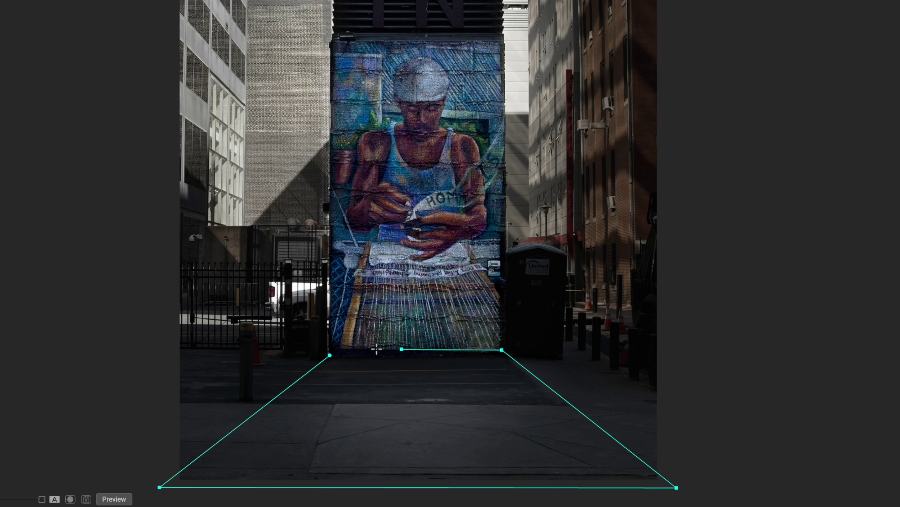
{"action": "left_click", "coordinate": [330, 349]}
{"action": "left_click_drag", "start_coordinate": [330, 349], "coordinate": [337, 350]}
{"action": "left_click", "coordinate": [330, 355]}
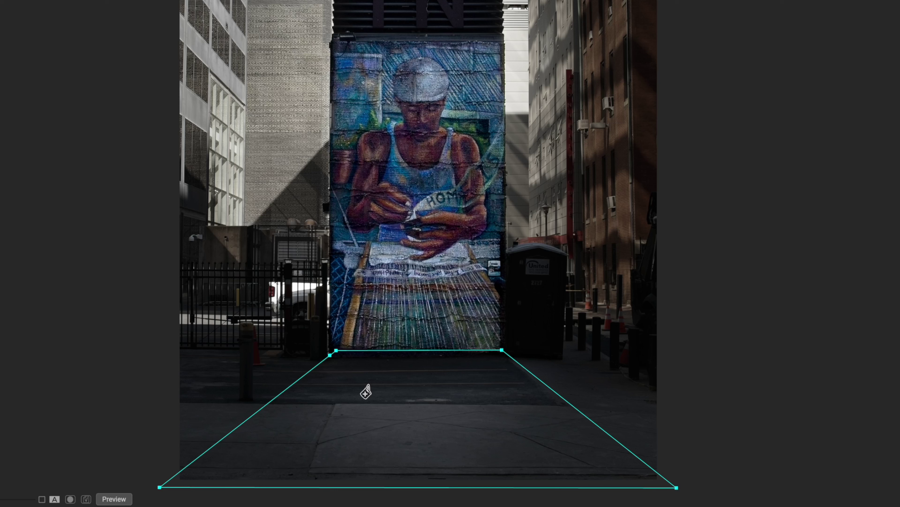
- Fill the outlined ground area into the mask, increase its feather, and finish the line mask
{"action": "left_click", "coordinate": [405, 404]}
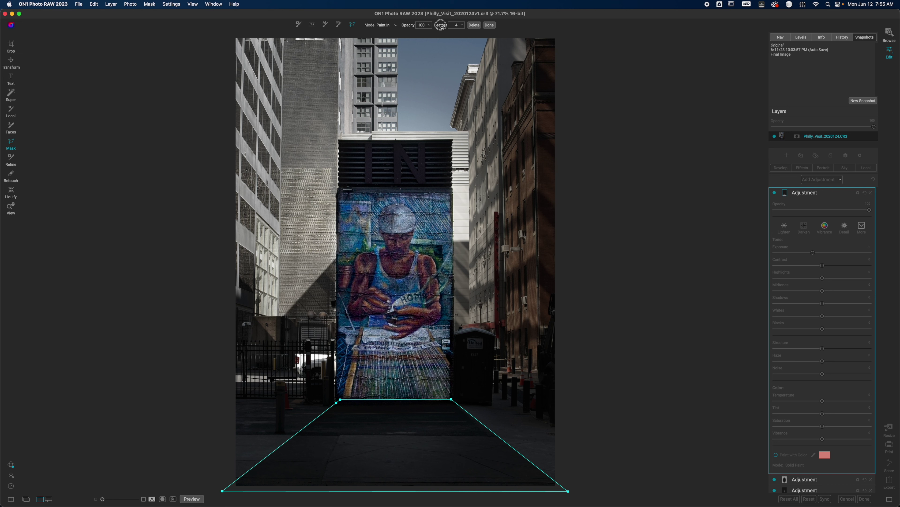
{"action": "left_click_drag", "start_coordinate": [443, 25], "coordinate": [457, 25]}
{"action": "left_click", "coordinate": [488, 26]}
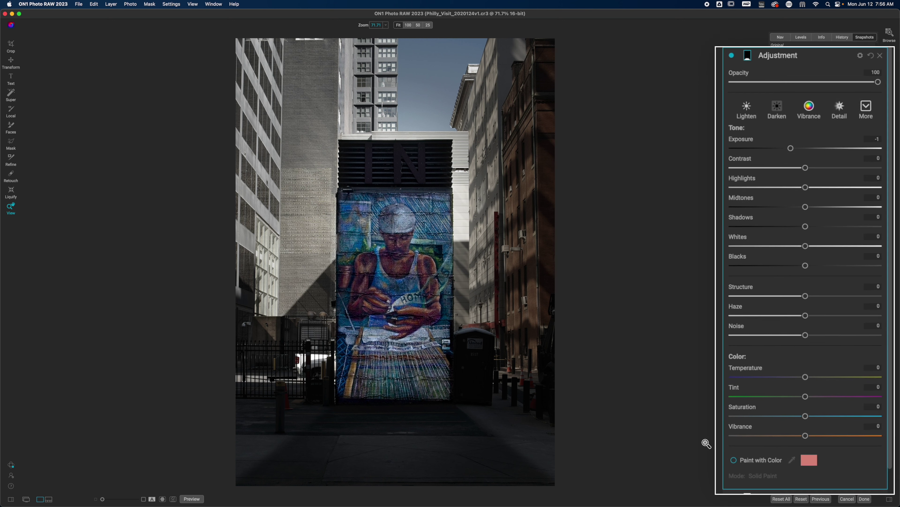
- Set the ground adjustment's exposure to 0.75 and its mask feather to 65
{"action": "left_click_drag", "start_coordinate": [792, 148], "coordinate": [816, 150]}
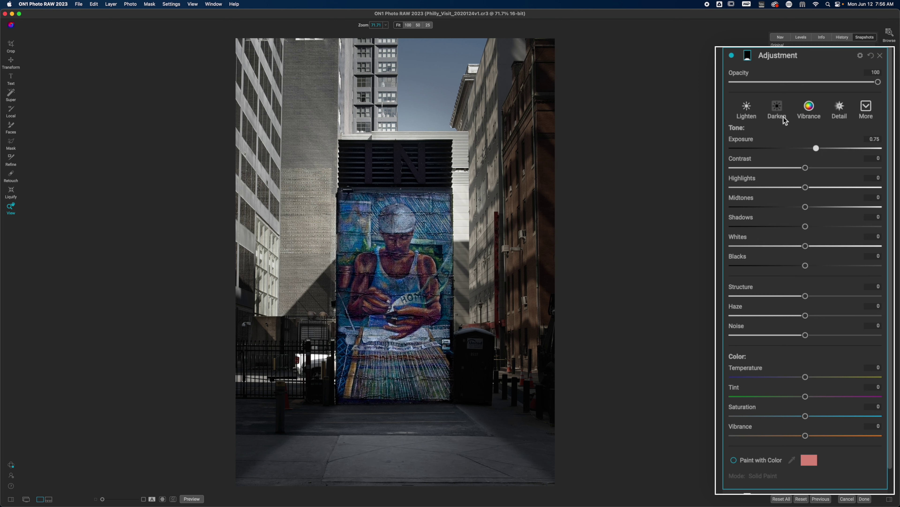
{"action": "key", "text": "k"}
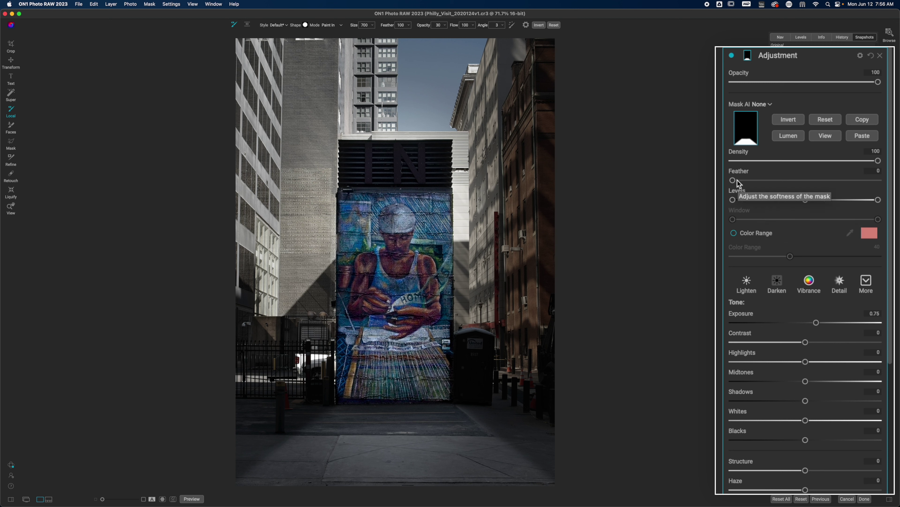
{"action": "left_click", "coordinate": [748, 183]}
{"action": "left_click_drag", "start_coordinate": [748, 182], "coordinate": [827, 185]}
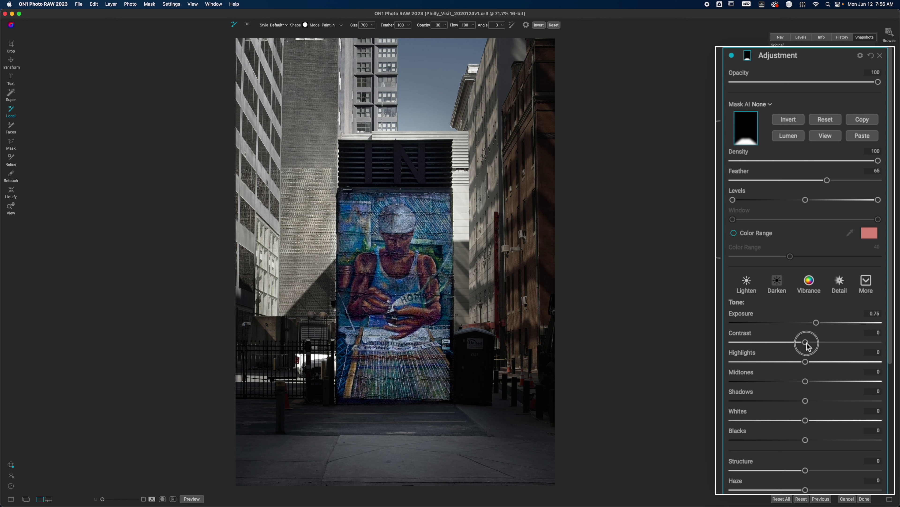
- Set the ground adjustment's contrast to 29, blacks to -15, shadows to 16 and structure to 29
{"action": "left_click_drag", "start_coordinate": [806, 342], "coordinate": [827, 342]}
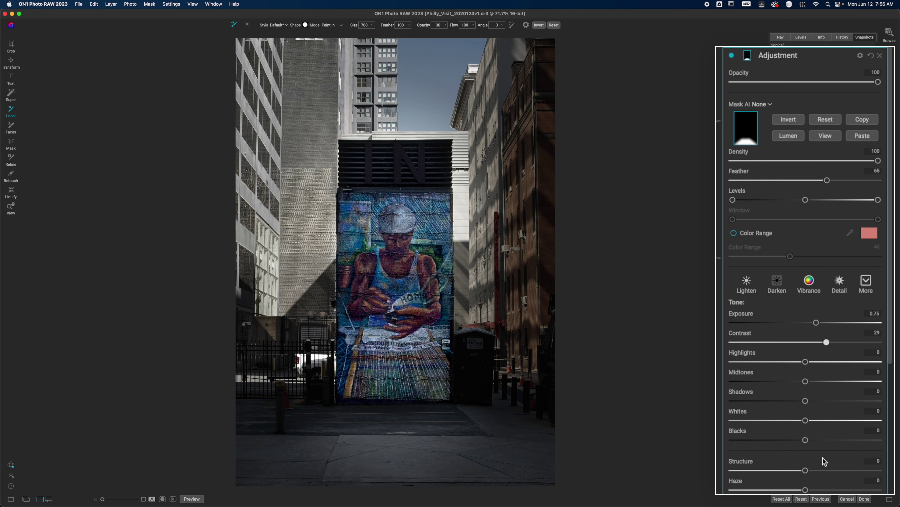
{"action": "left_click_drag", "start_coordinate": [802, 440], "coordinate": [795, 440]}
{"action": "left_click_drag", "start_coordinate": [806, 401], "coordinate": [818, 403]}
{"action": "left_click_drag", "start_coordinate": [805, 470], "coordinate": [829, 473]}
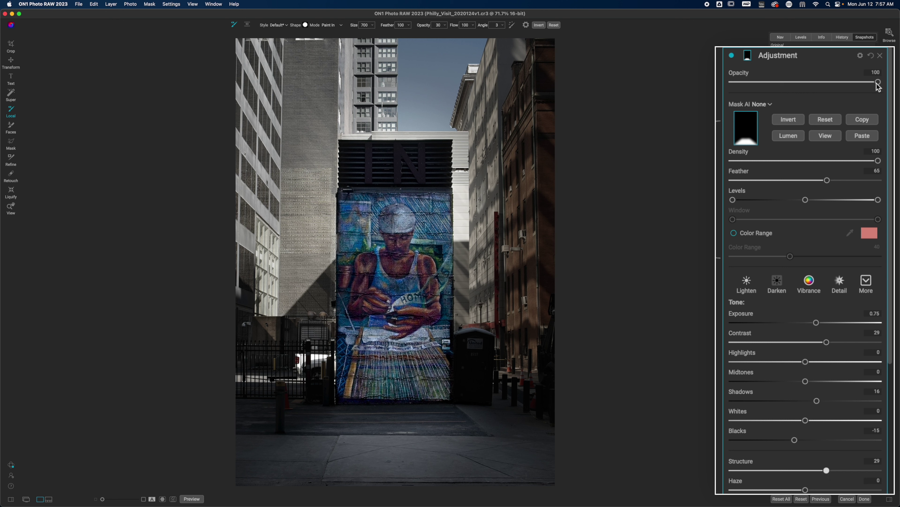
- Lower the ground adjustment's opacity to about 82, and compare the edited photo with the original
{"action": "left_click_drag", "start_coordinate": [877, 84], "coordinate": [851, 85]}
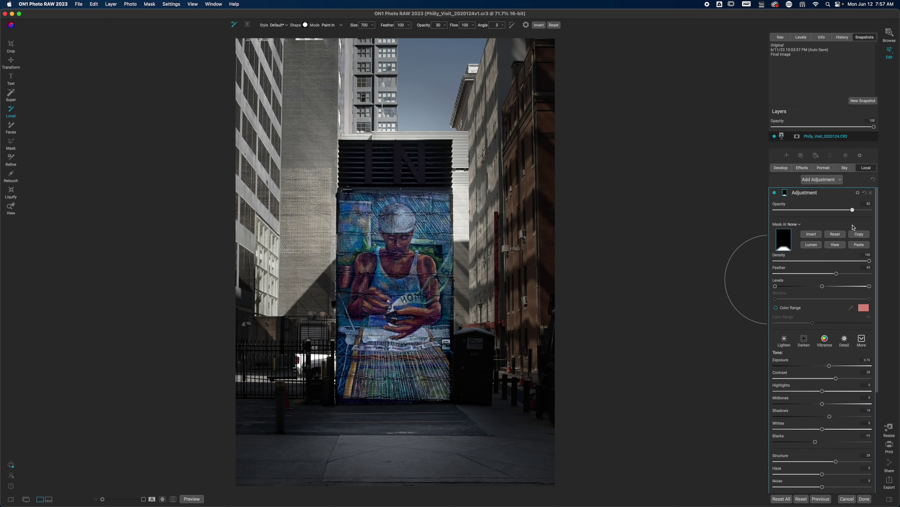
{"action": "key", "text": "super+p"}
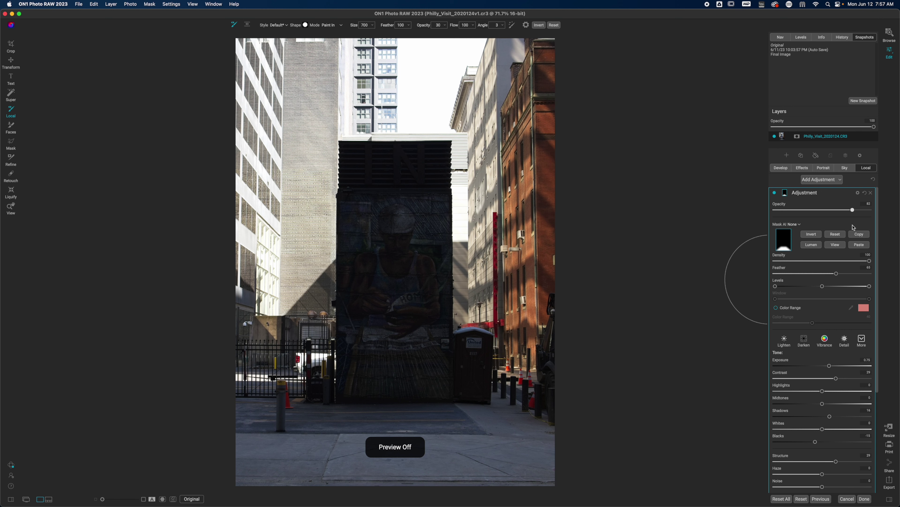
{"action": "key", "text": "super+p"}
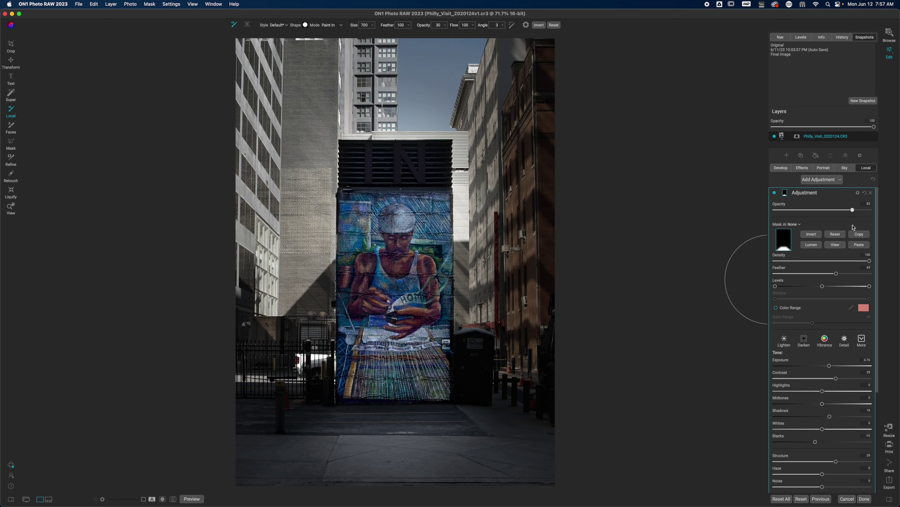